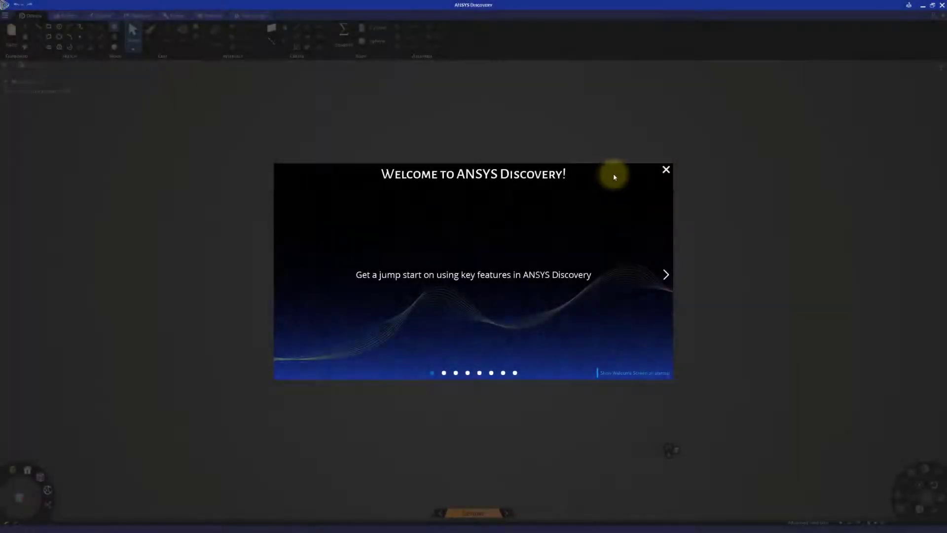
Step: Close the welcome slideshow and start a new empty design
left_click(666, 170)
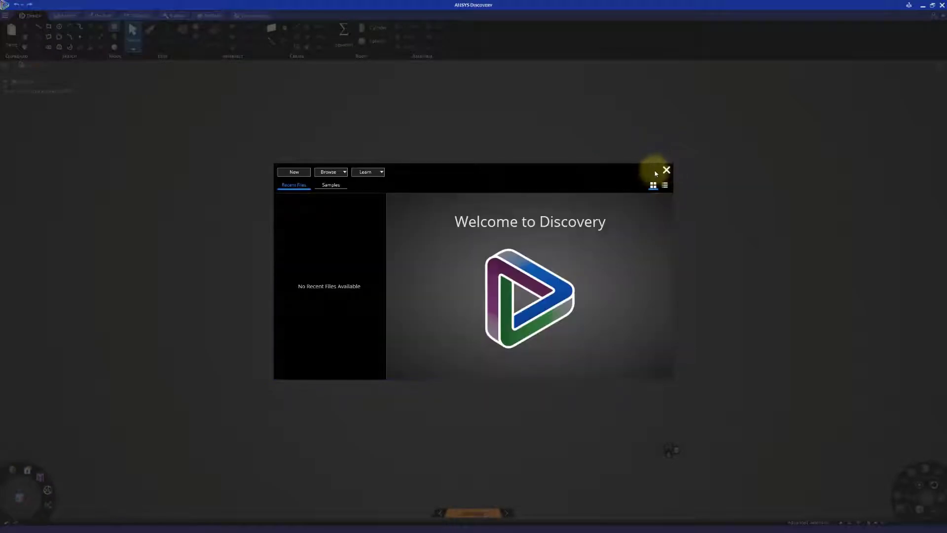
left_click(282, 173)
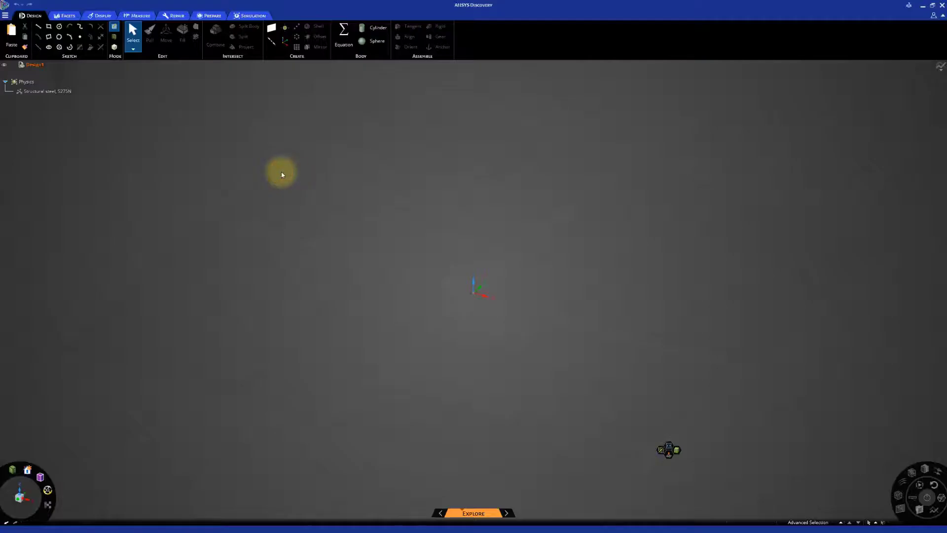
left_click(100, 16)
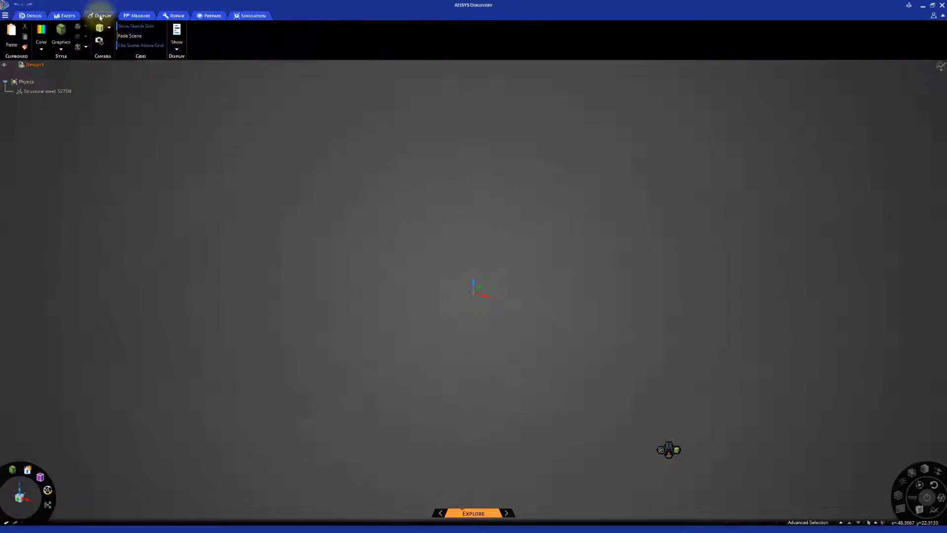
left_click(156, 38)
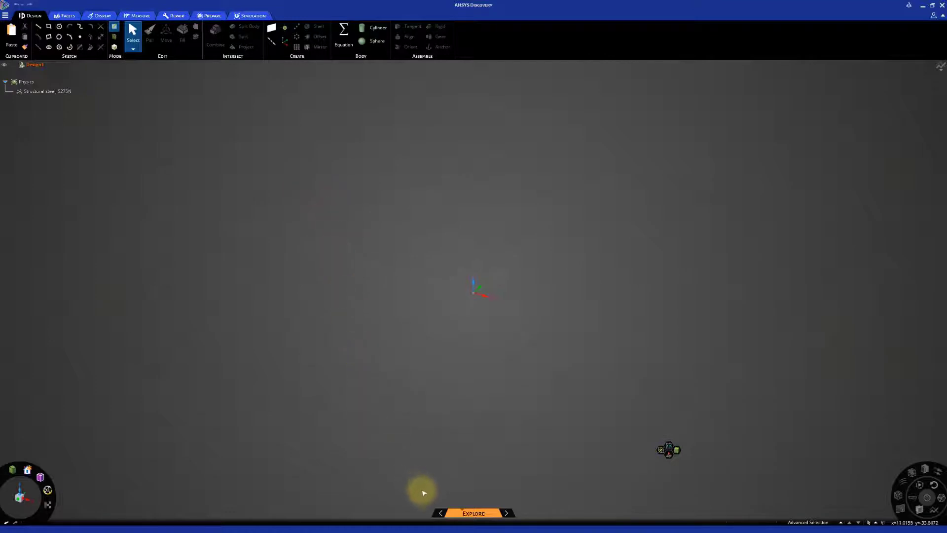
Step: Switch the bottom bar from Explore to Model and look down from the Plan view
left_click(439, 512)
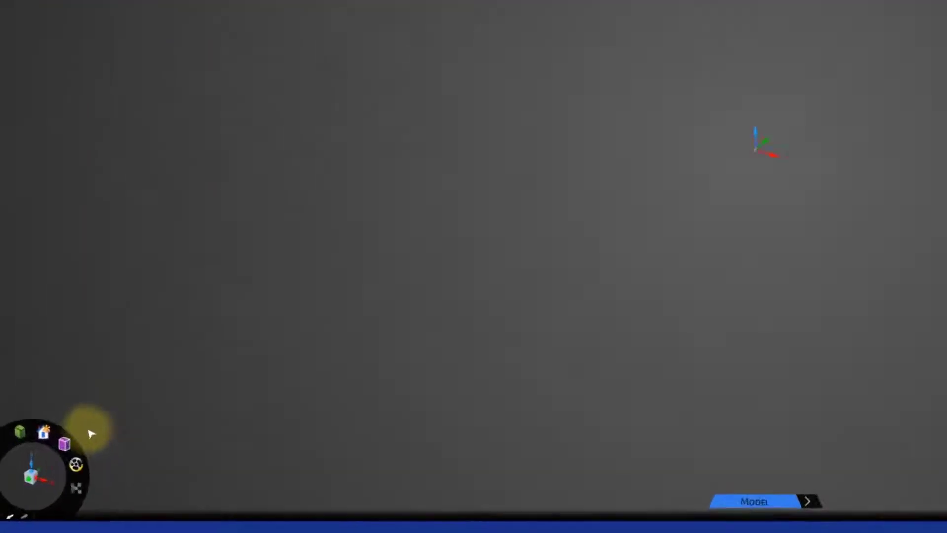
mouse_move(45, 477)
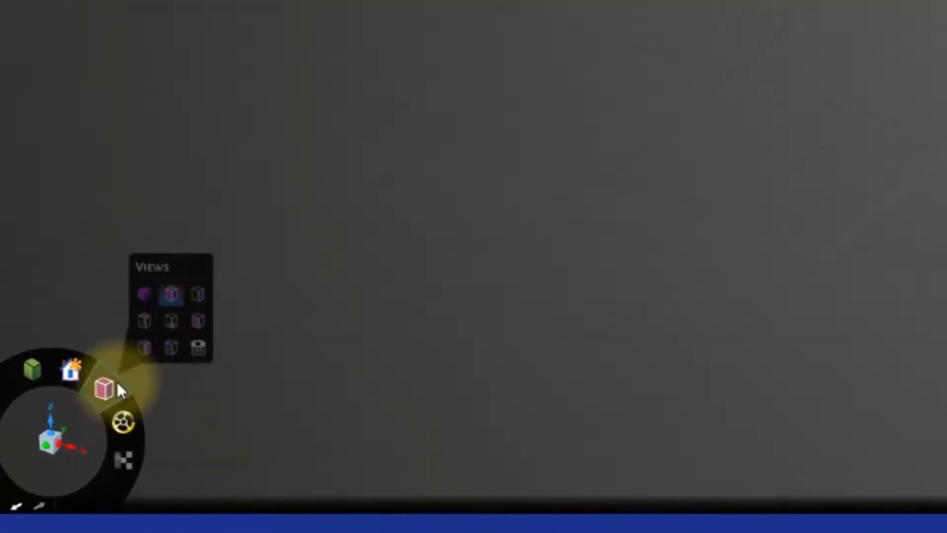
left_click(118, 389)
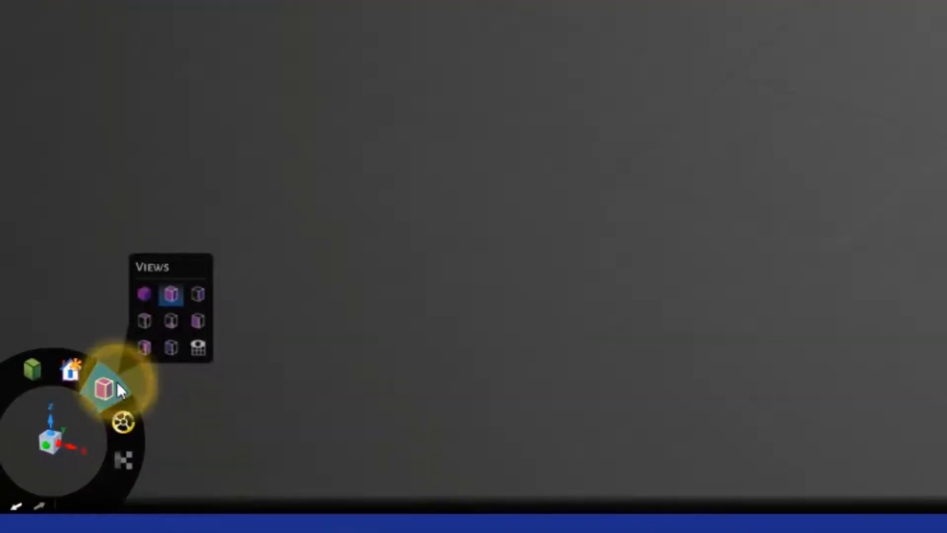
left_click(197, 350)
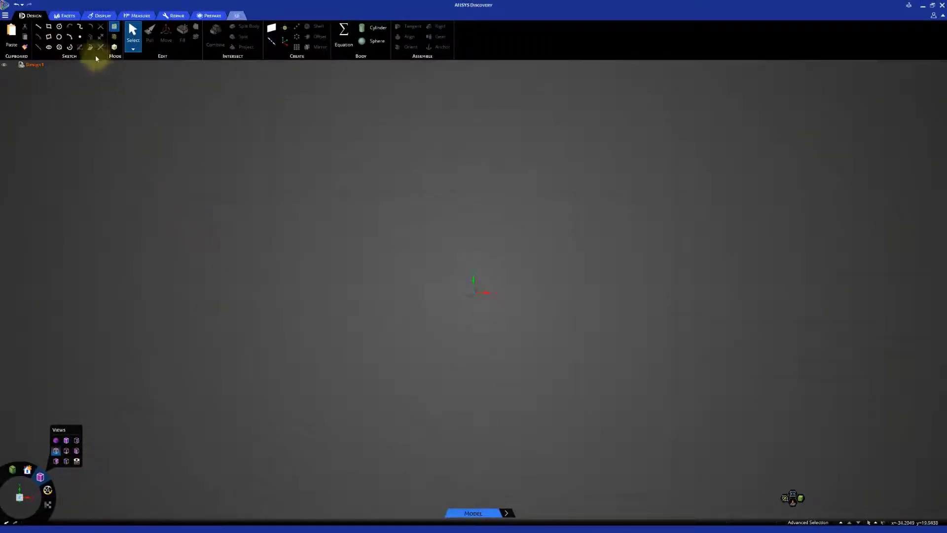
Step: Draw a rectangle from its centre at the origin with a 130 mm width, moving on to its height
left_click(49, 27)
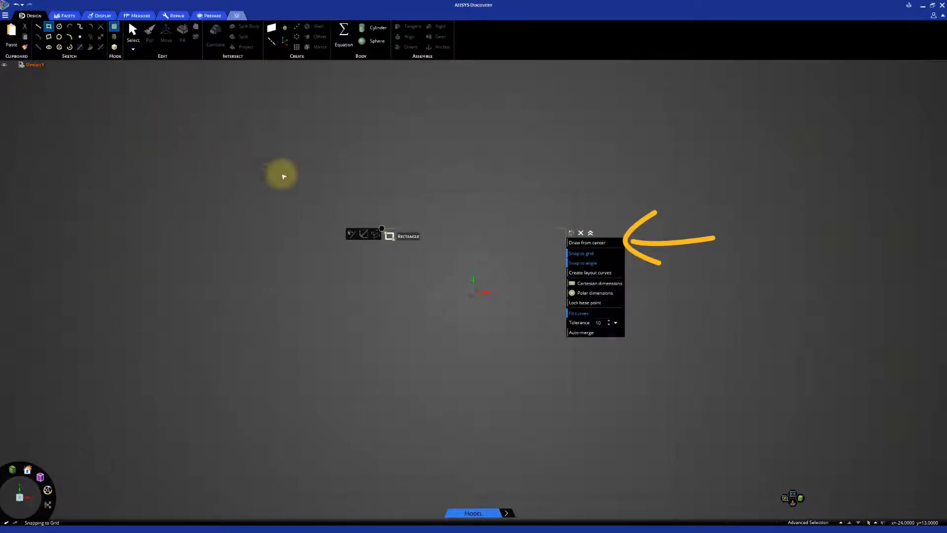
left_click(610, 244)
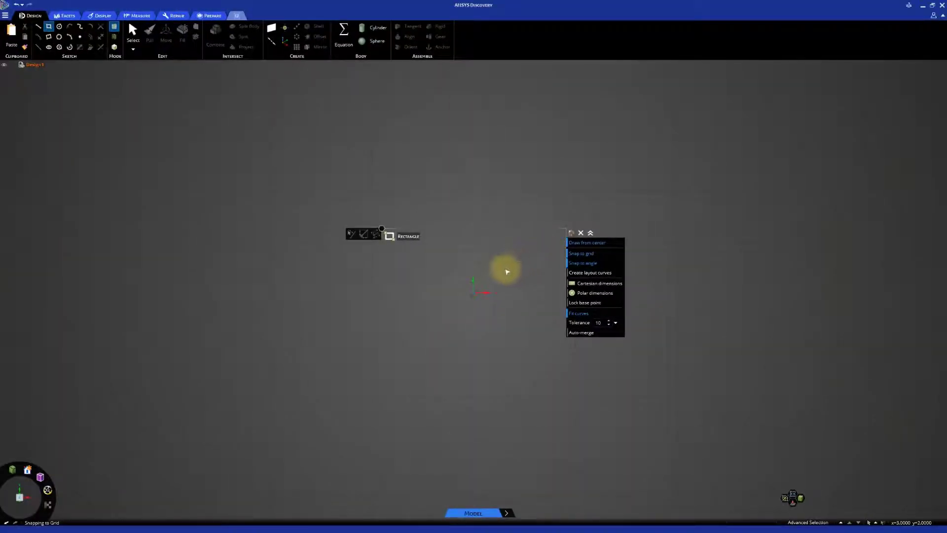
left_click(474, 293)
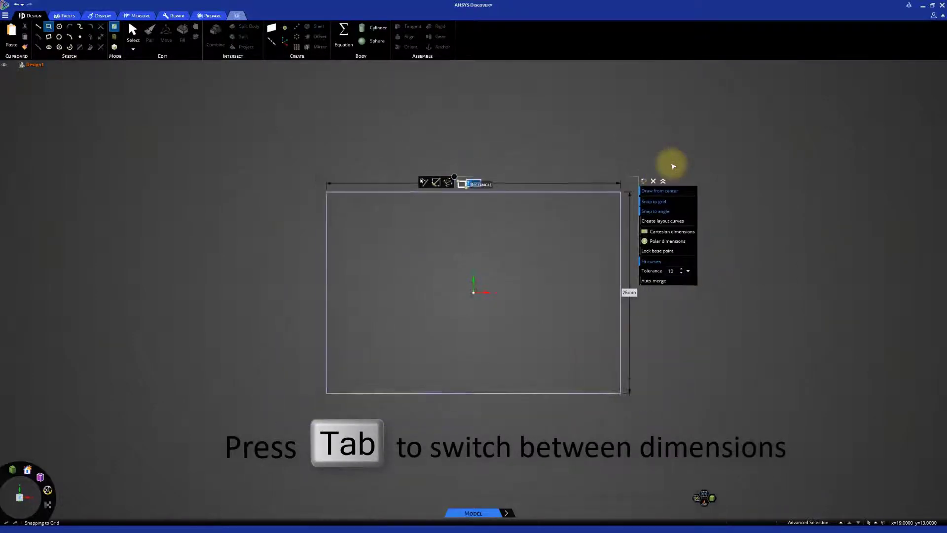
key("Tab")
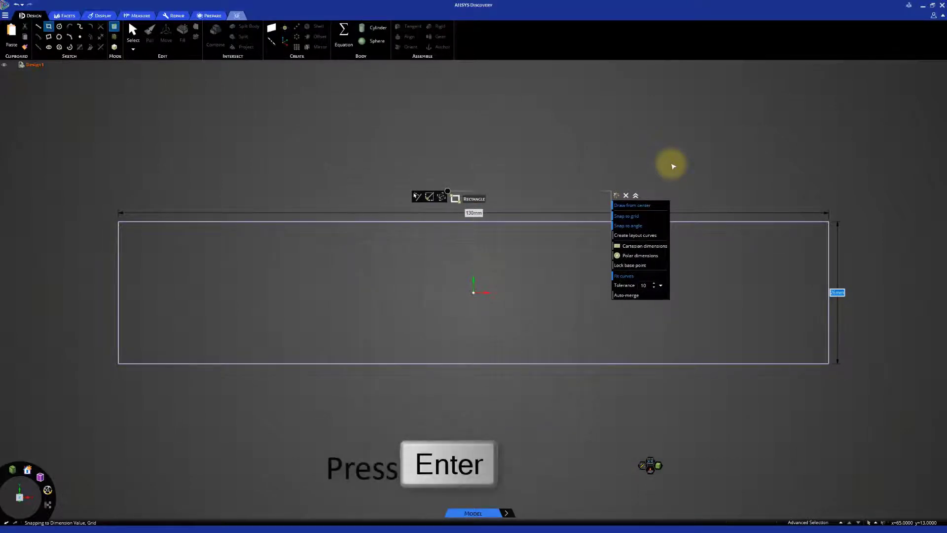
Step: Confirm the 50 mm rectangle height and pull the surface up 5 mm into a solid plate
key("Return")
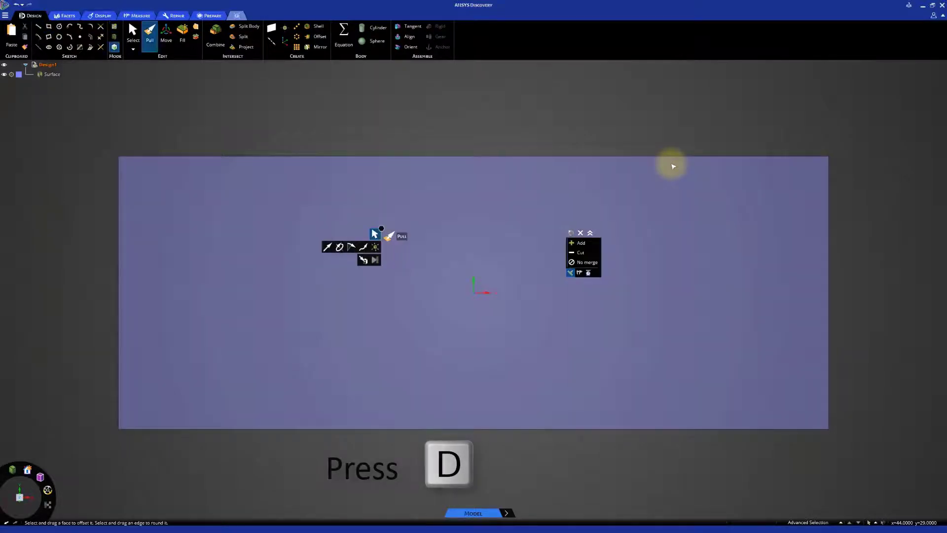
key("h")
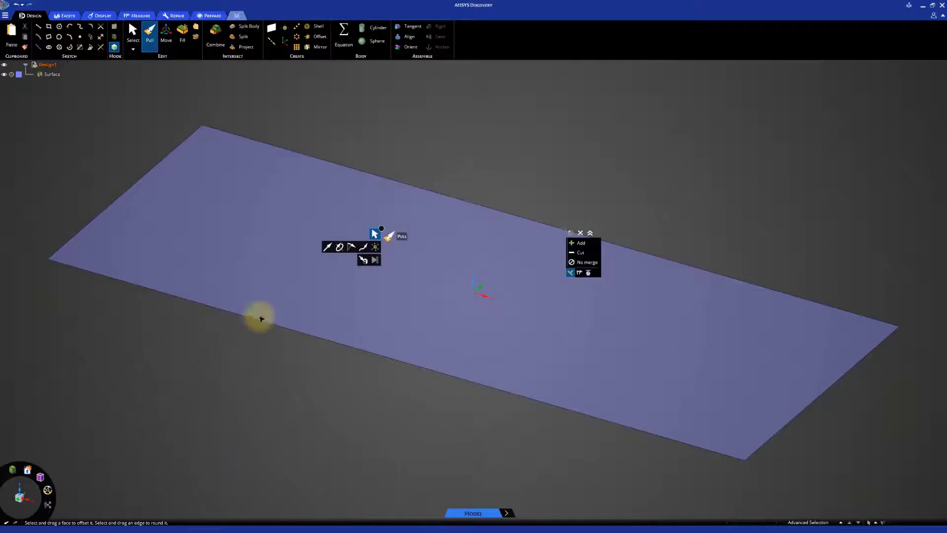
left_click(289, 266)
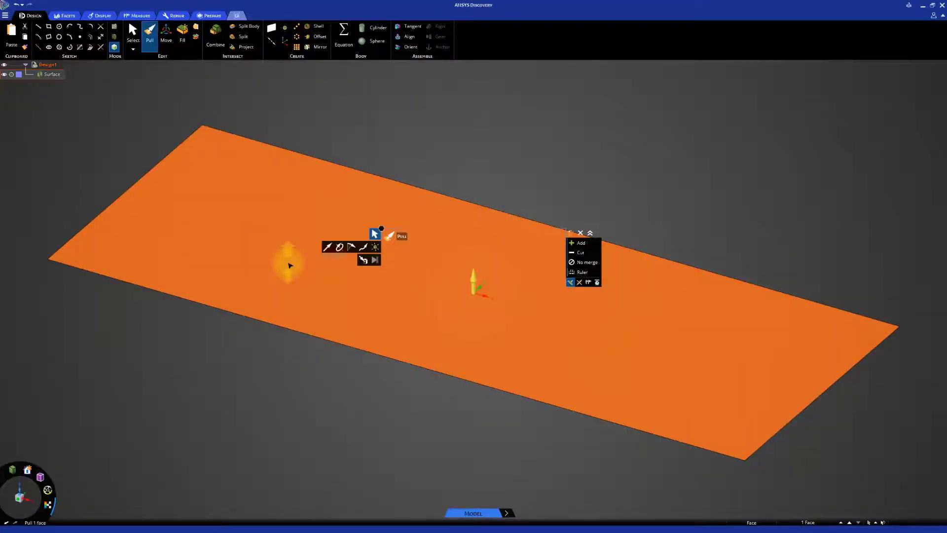
key("space")
type("5")
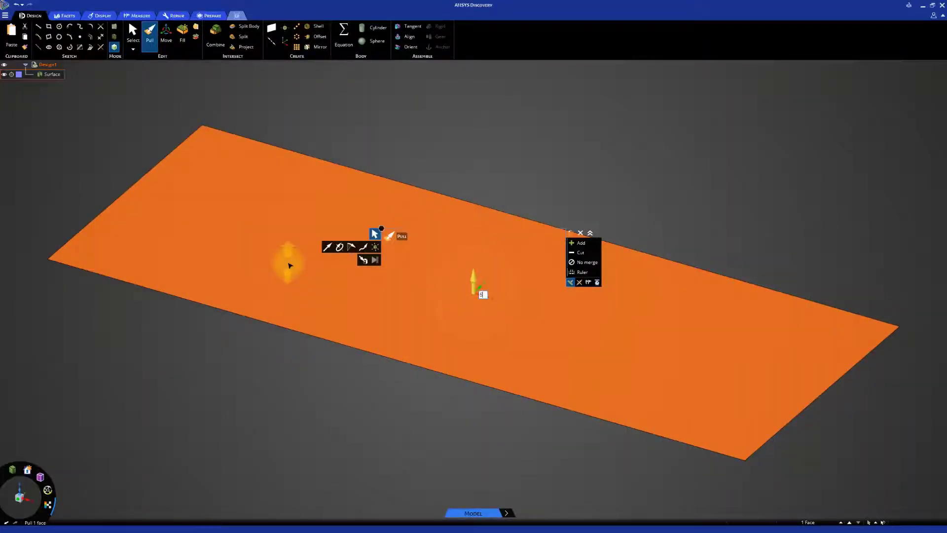
key("Return")
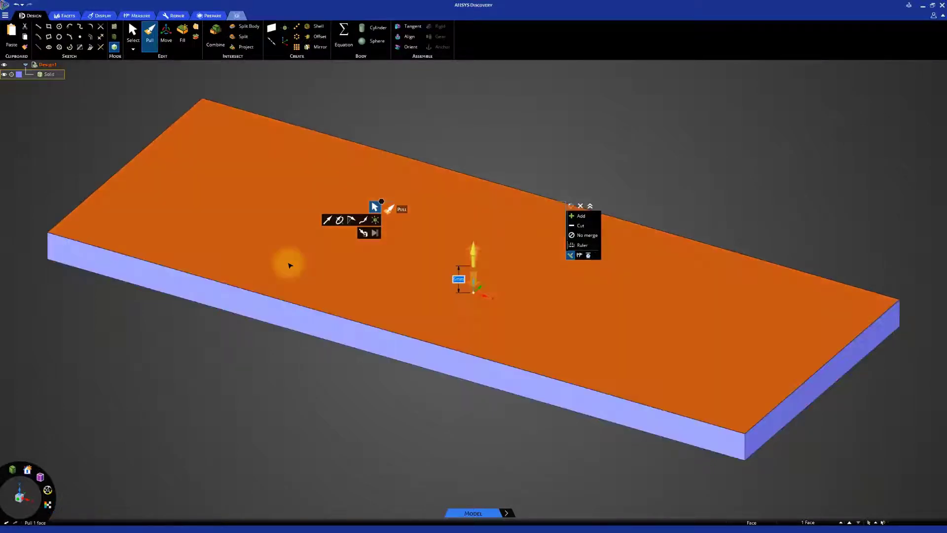
left_click(577, 146)
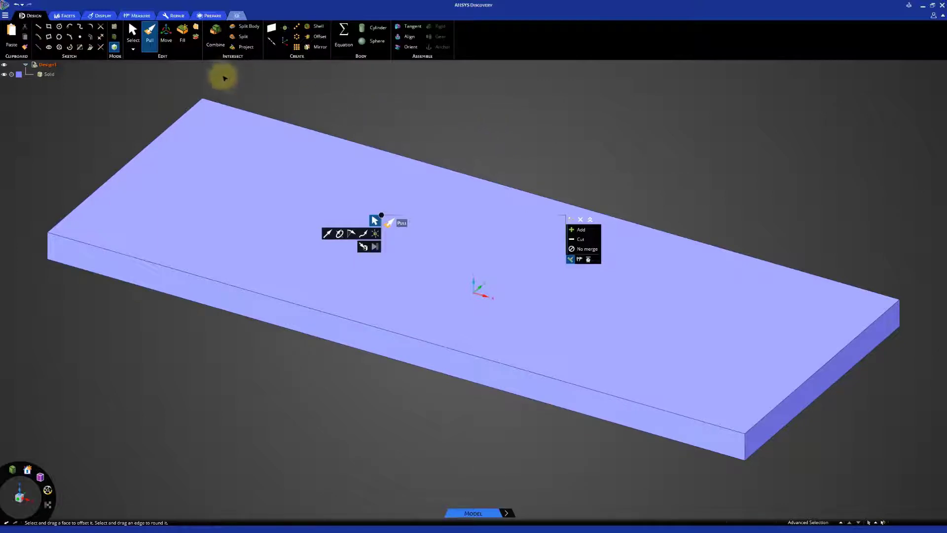
Step: Select the base plate's top face and view it straight on
left_click(132, 34)
left_click(267, 173)
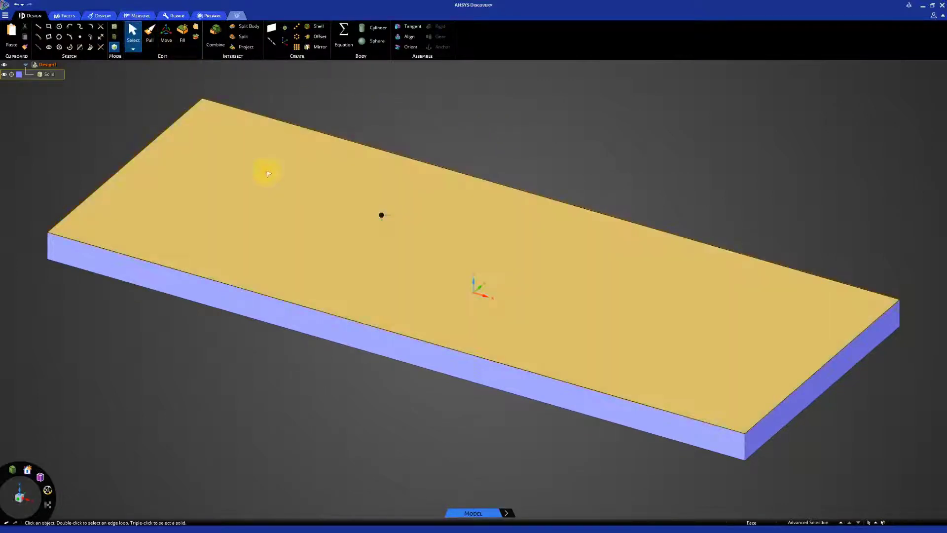
left_click(268, 173)
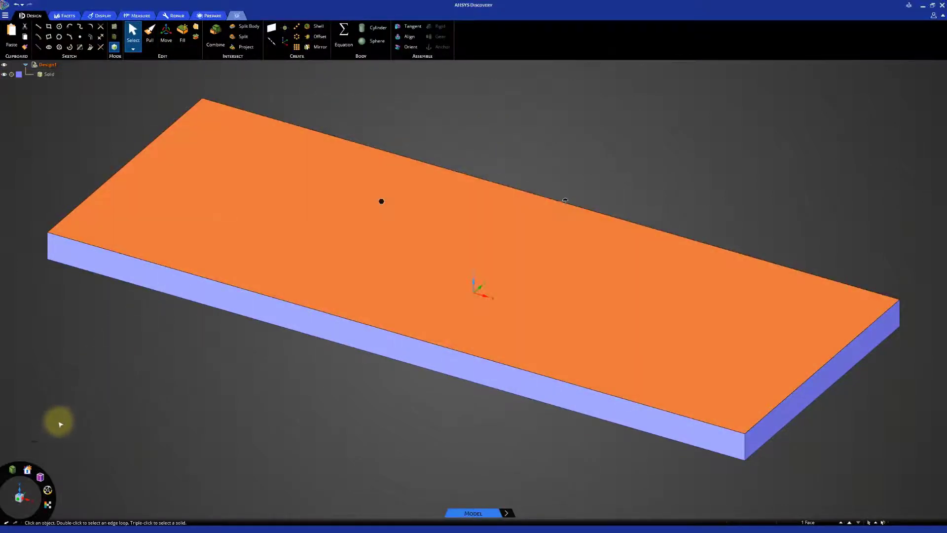
mouse_move(40, 476)
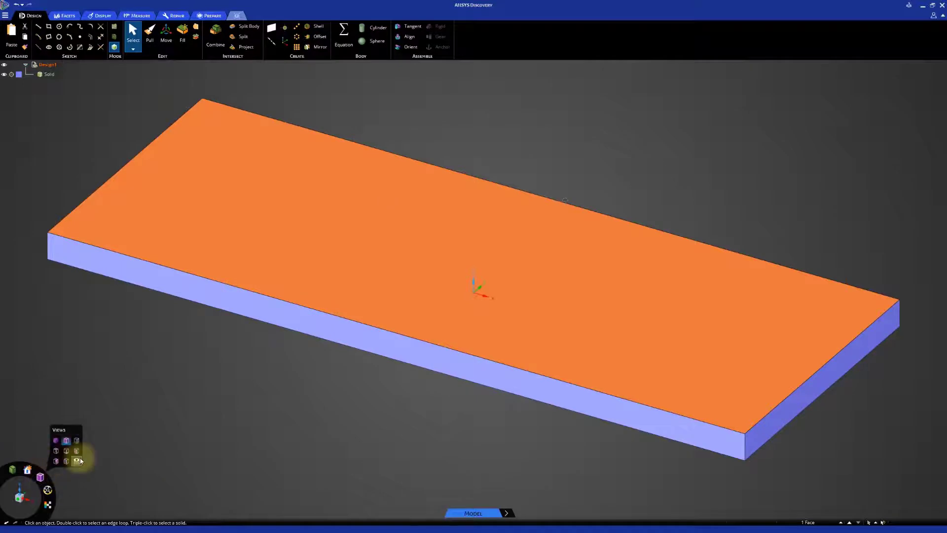
left_click(79, 461)
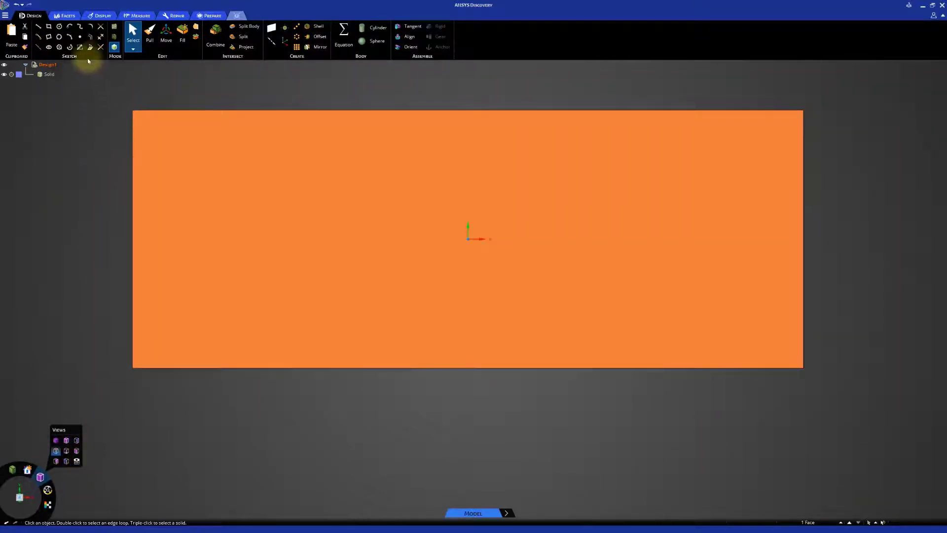
Step: Sketch a 5 mm diameter circle positioned 5 mm and 10 mm from the plate corner
left_click(59, 26)
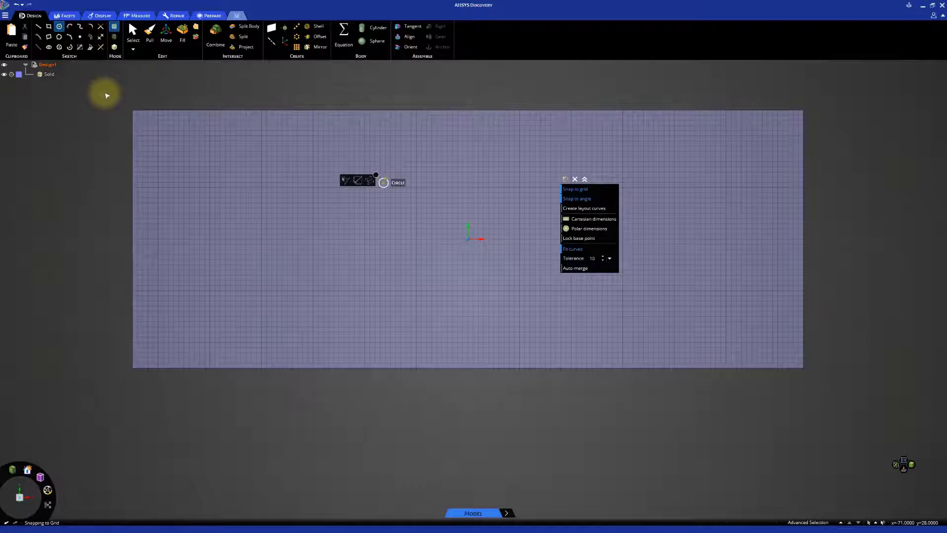
key("shift")
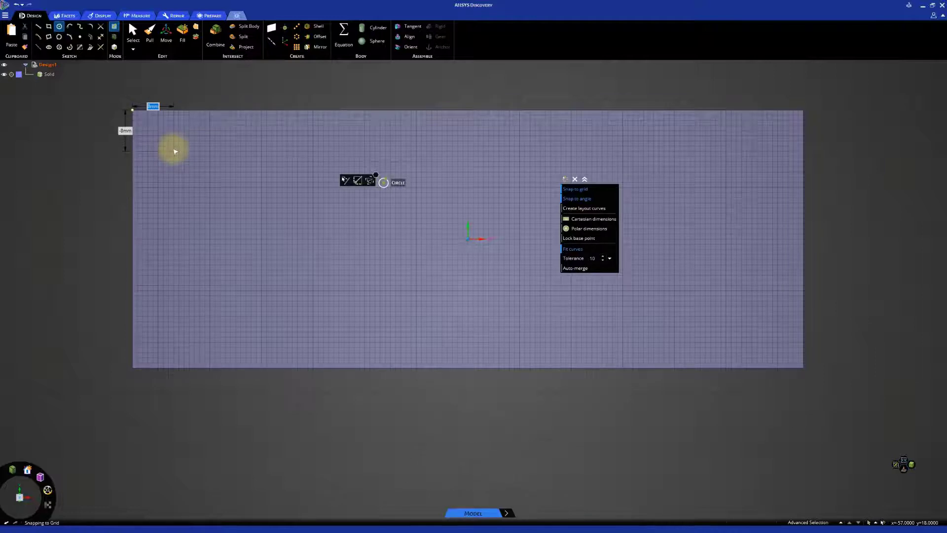
type("5")
key("Tab")
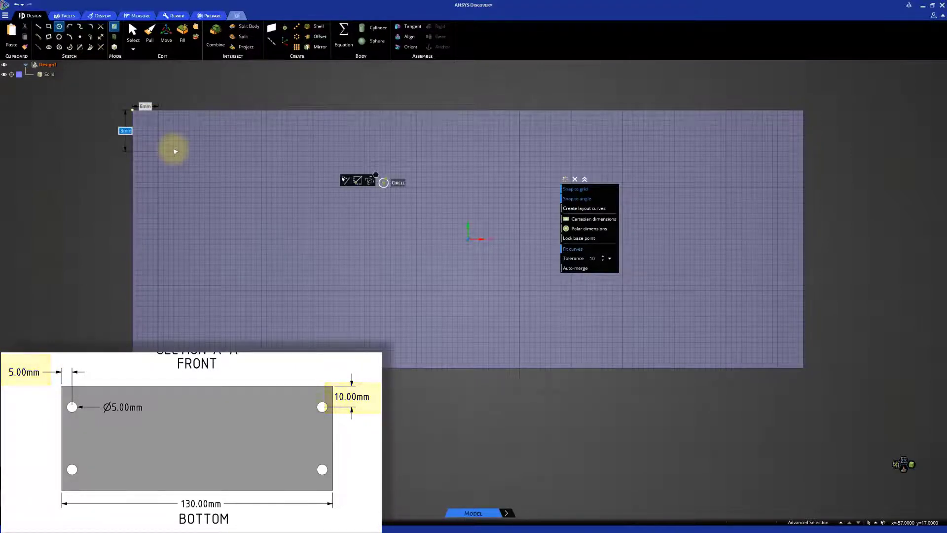
type("-10")
key("Return")
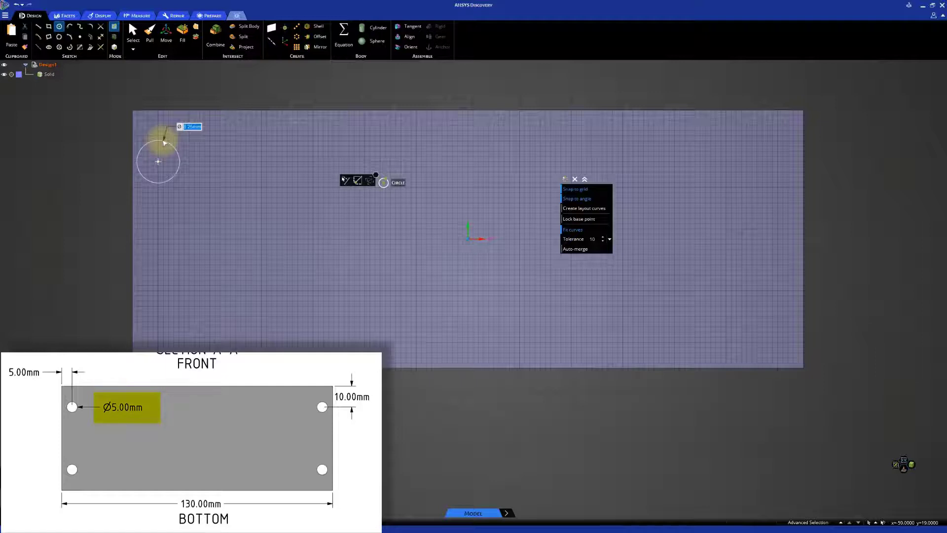
type("5")
key("Return")
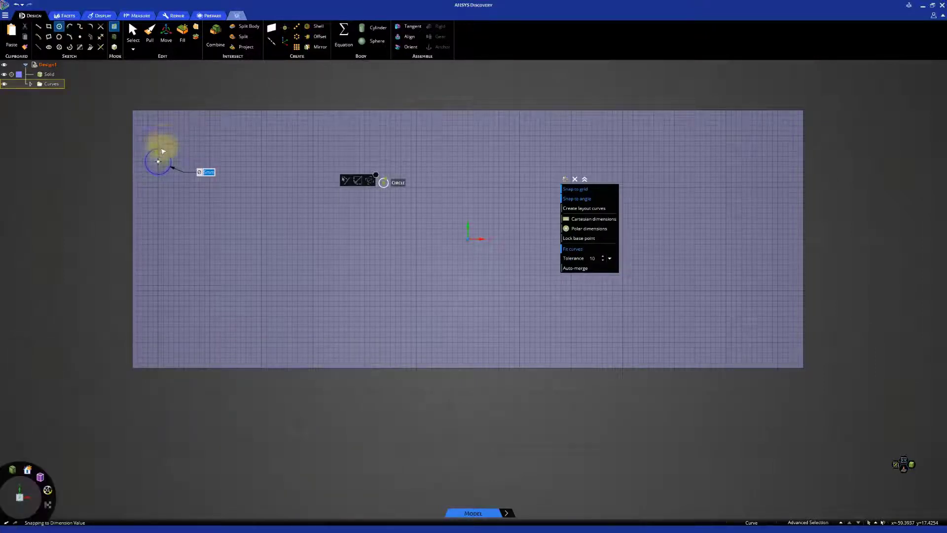
left_click(115, 48)
Step: Push the sketched corner circle down through the plate to cut a hole
key("h")
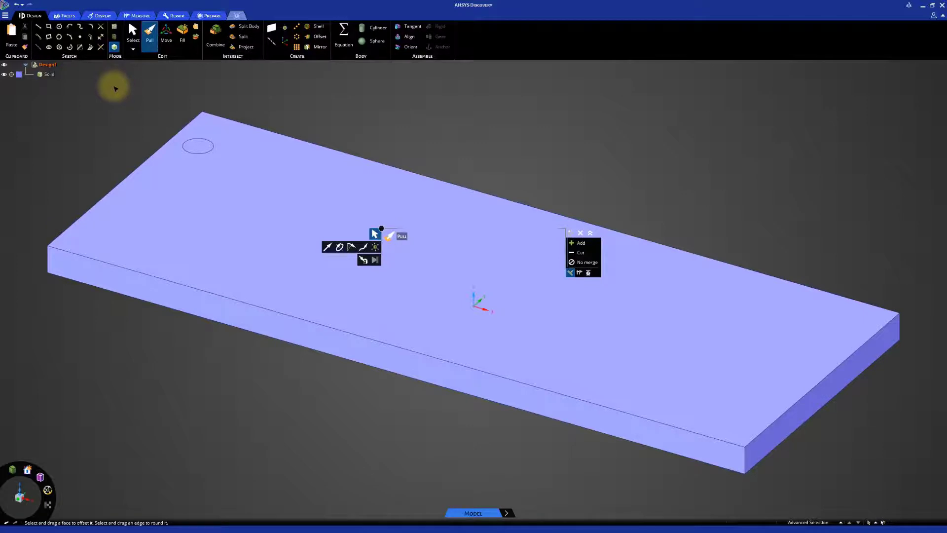
left_click(198, 149)
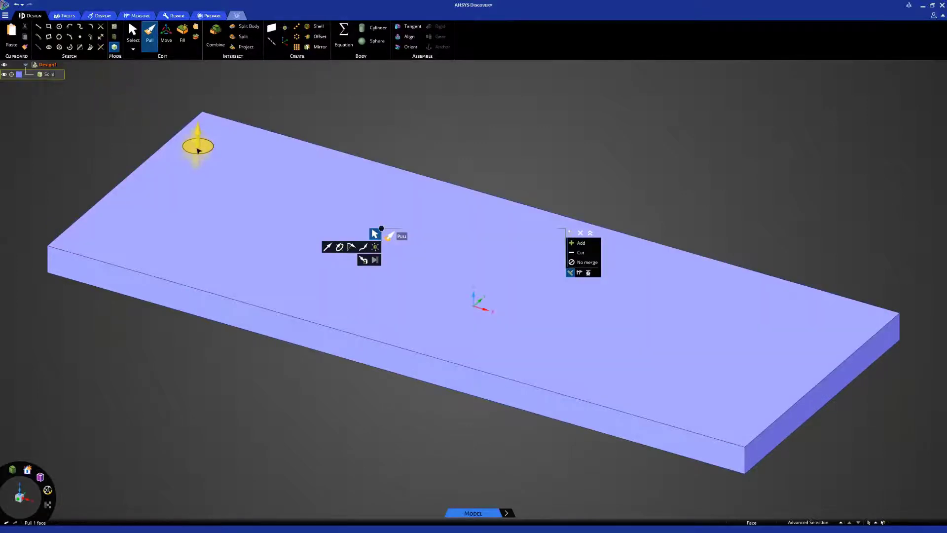
left_click_drag(197, 149, 199, 303)
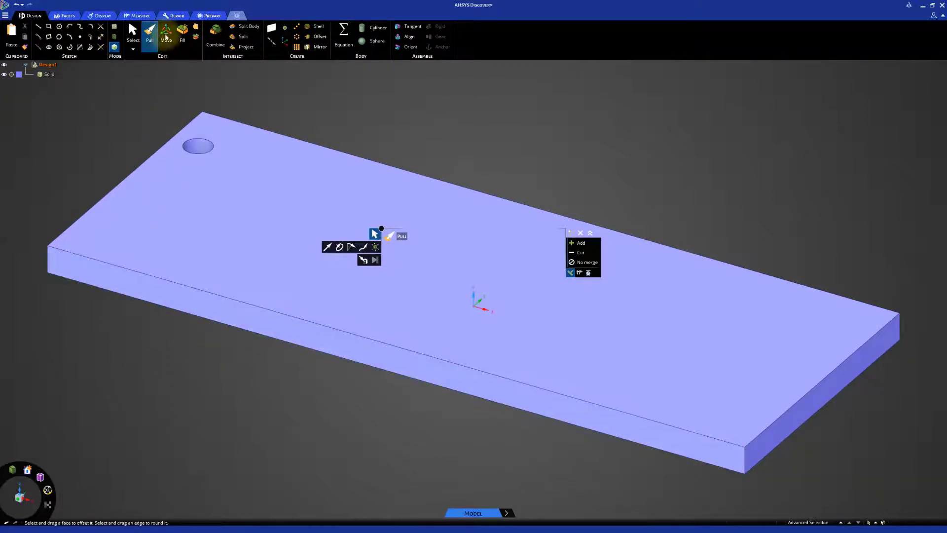
Step: Copy the mounting hole 120 mm along the plate's length
left_click(162, 31)
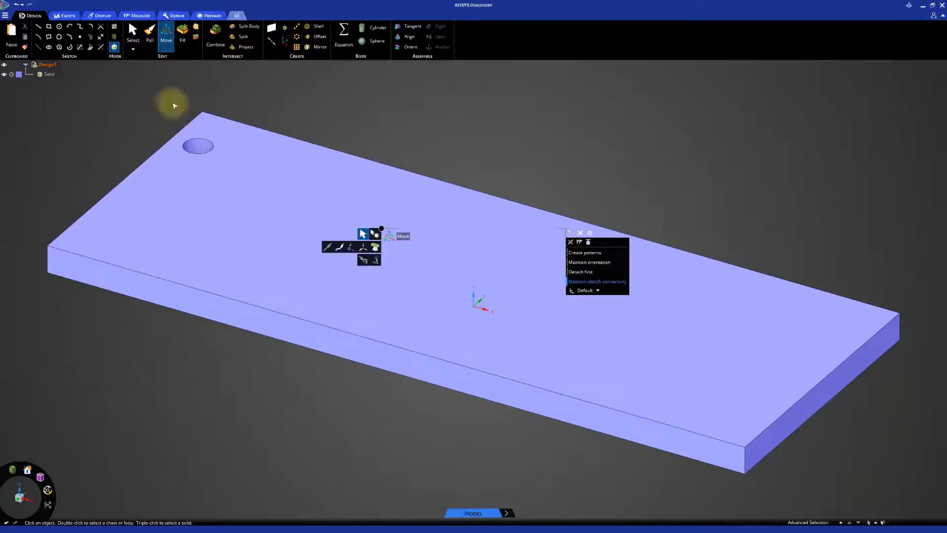
left_click(193, 147)
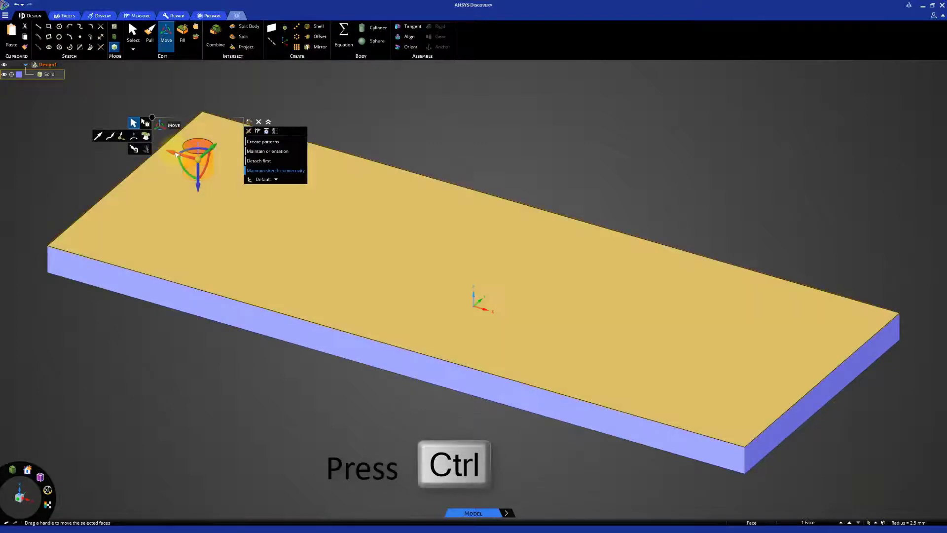
left_click_drag(175, 153, 425, 239, "ctrl")
type("12")
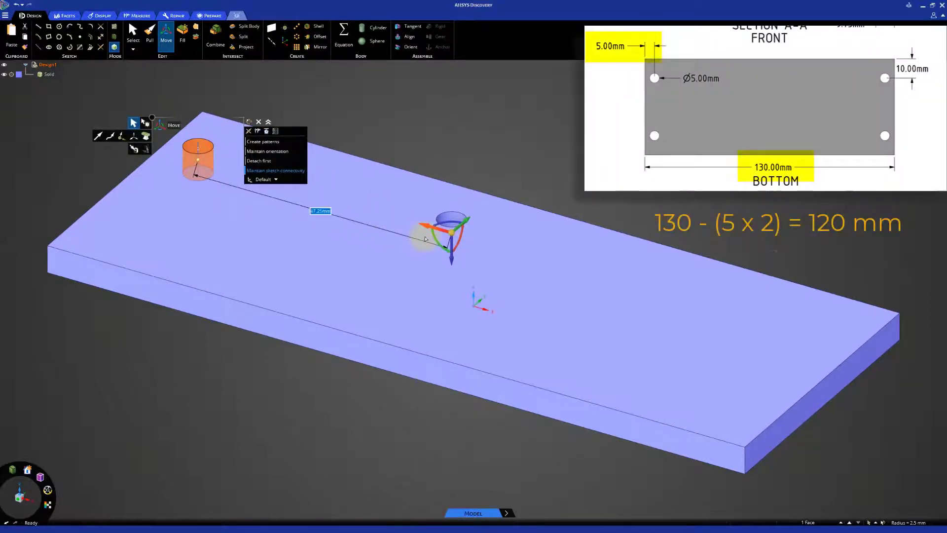
type("0")
key("Return")
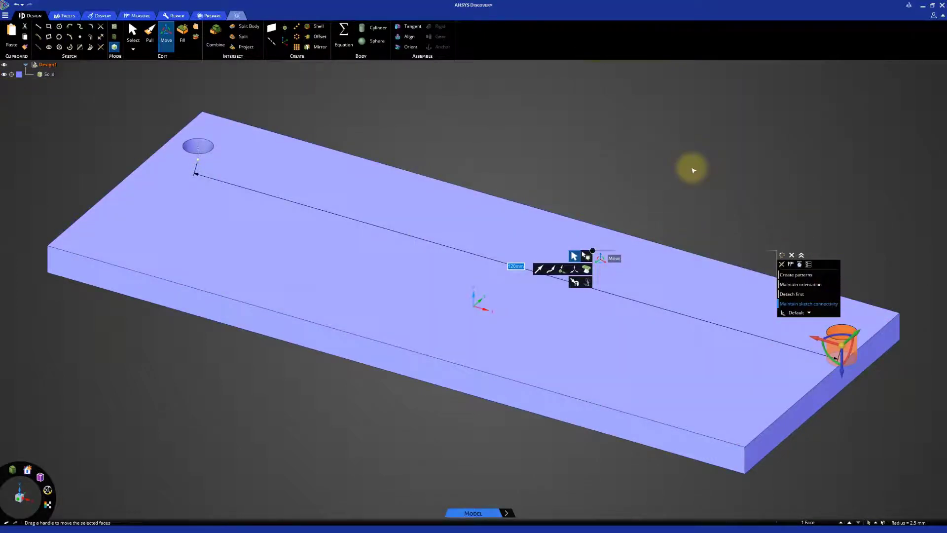
key("ctrl")
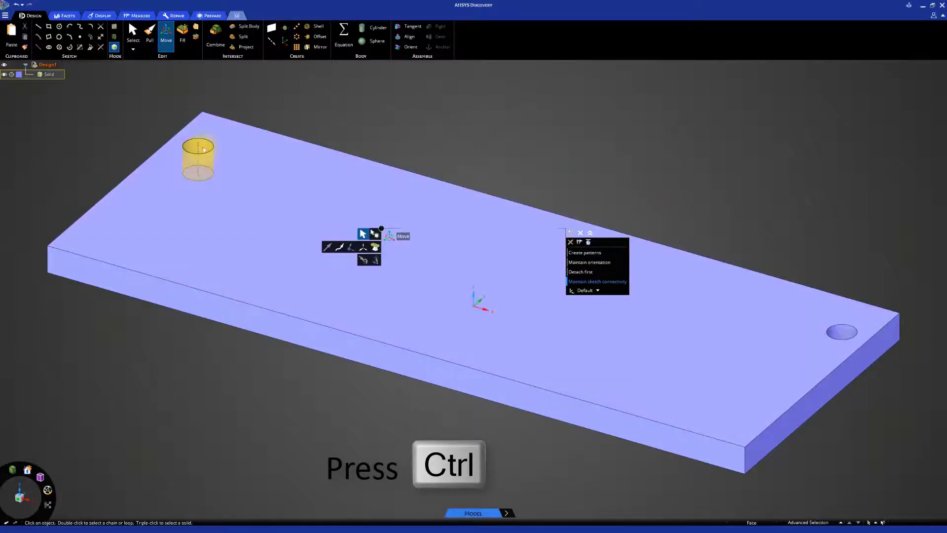
Step: Copy both end holes 30 mm across the plate's width, making four holes
left_click(203, 149)
left_click(841, 332, "ctrl")
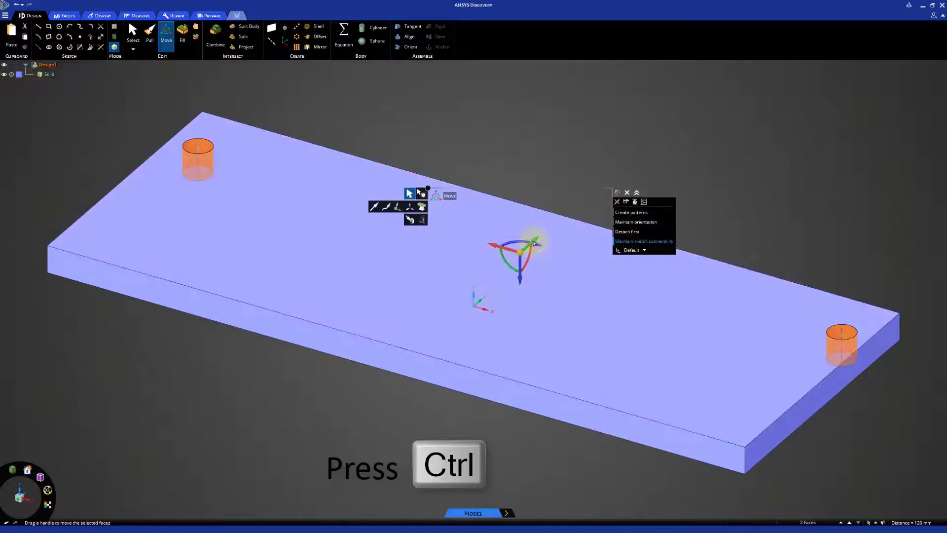
left_click_drag(534, 242, 461, 291, "ctrl")
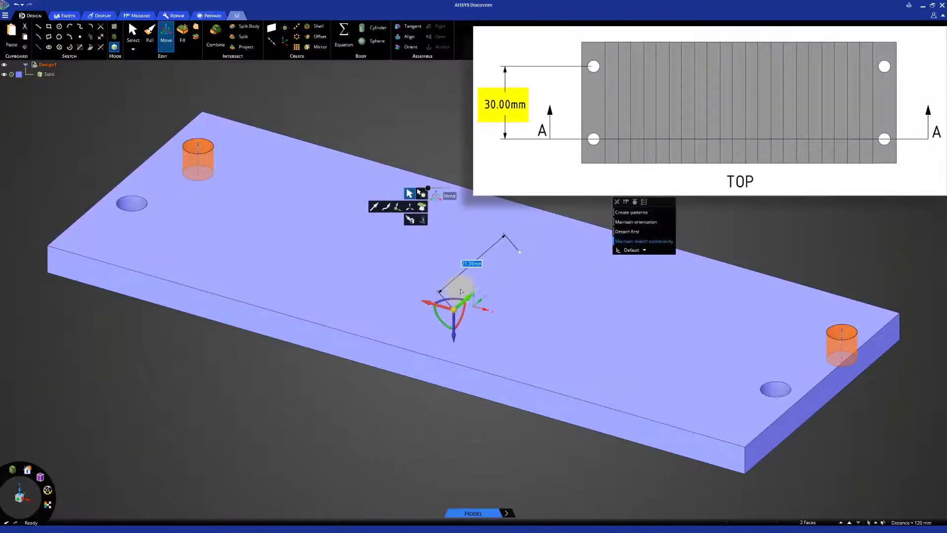
type("30")
key("Return")
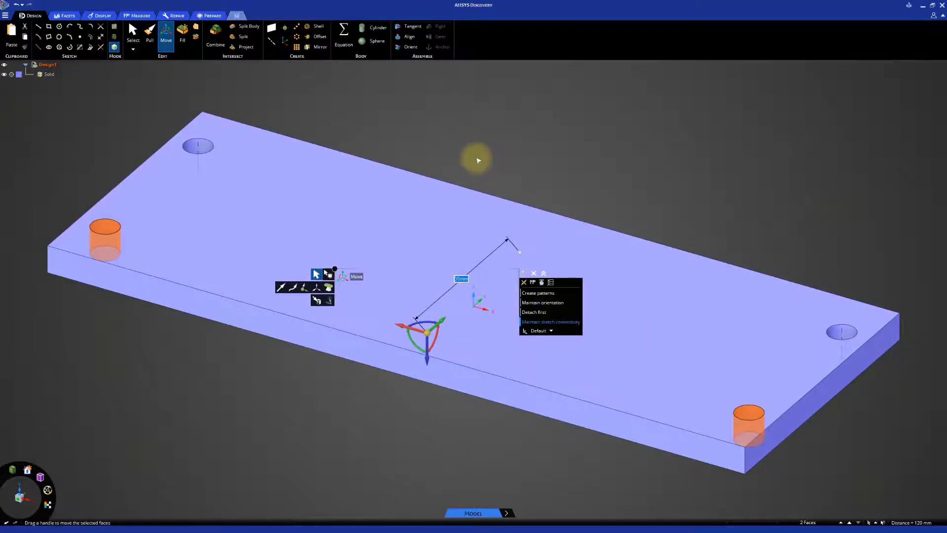
left_click(477, 159)
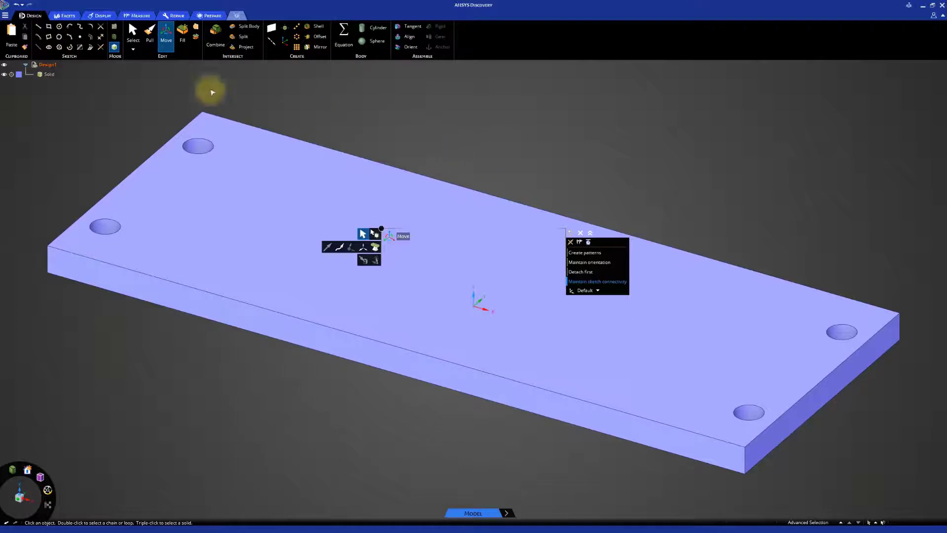
Step: Select the plate's top face, view it face-on, and start a new sketch on it
left_click(133, 33)
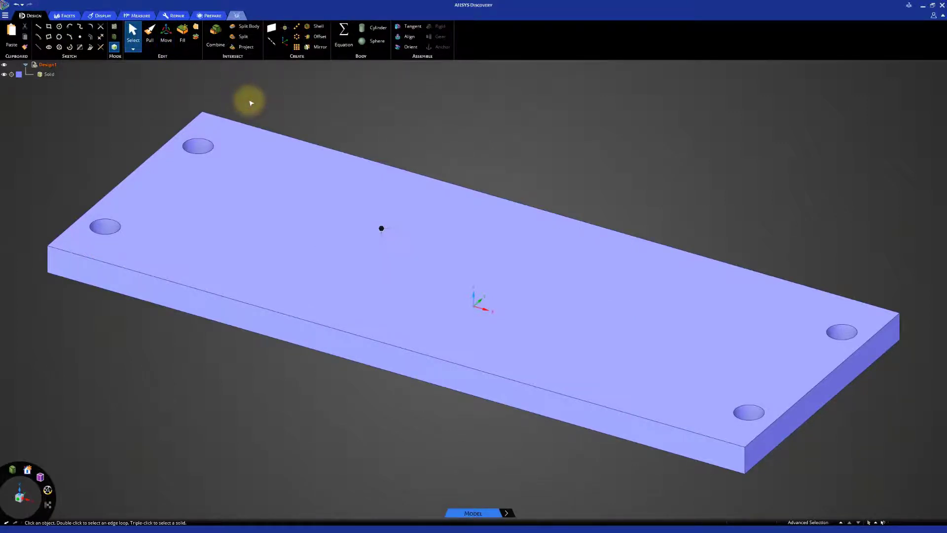
left_click(248, 171)
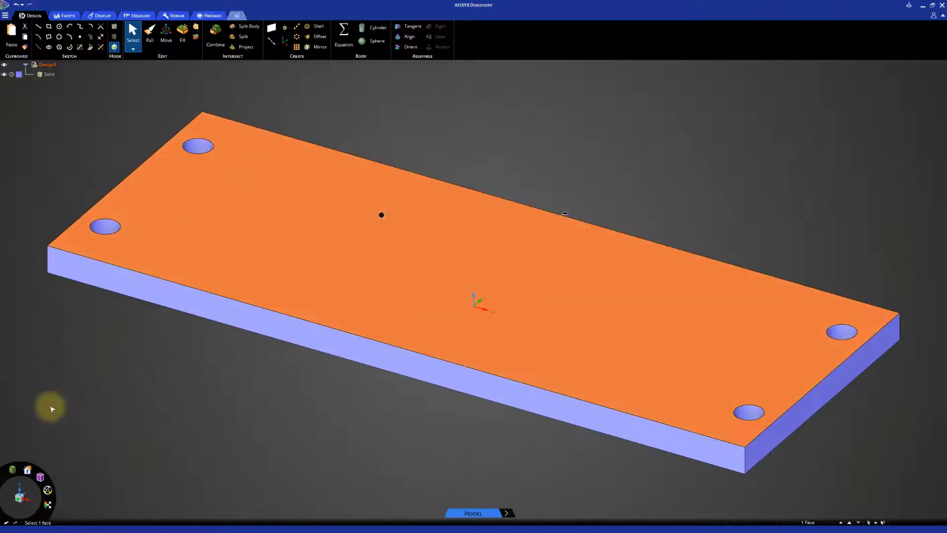
mouse_move(40, 476)
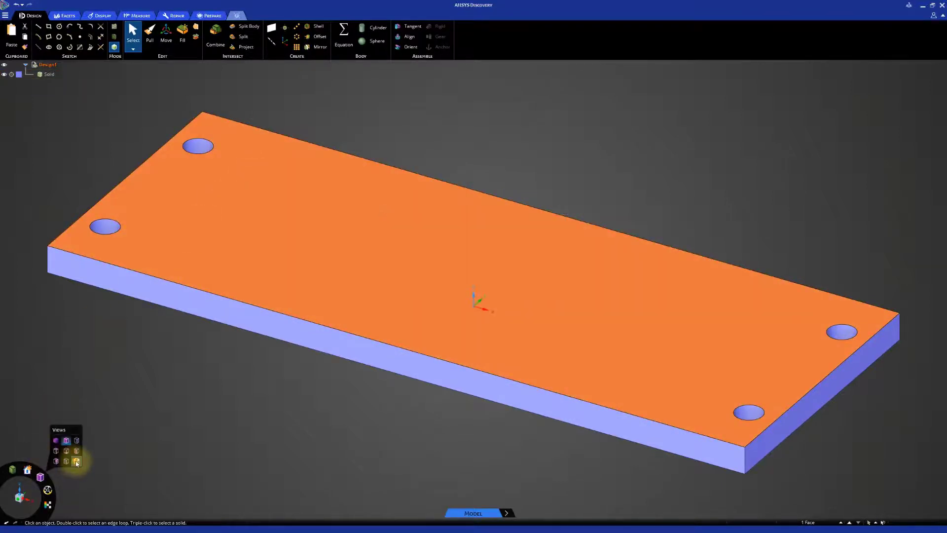
left_click(77, 462)
scroll(103, 363, "down", 3)
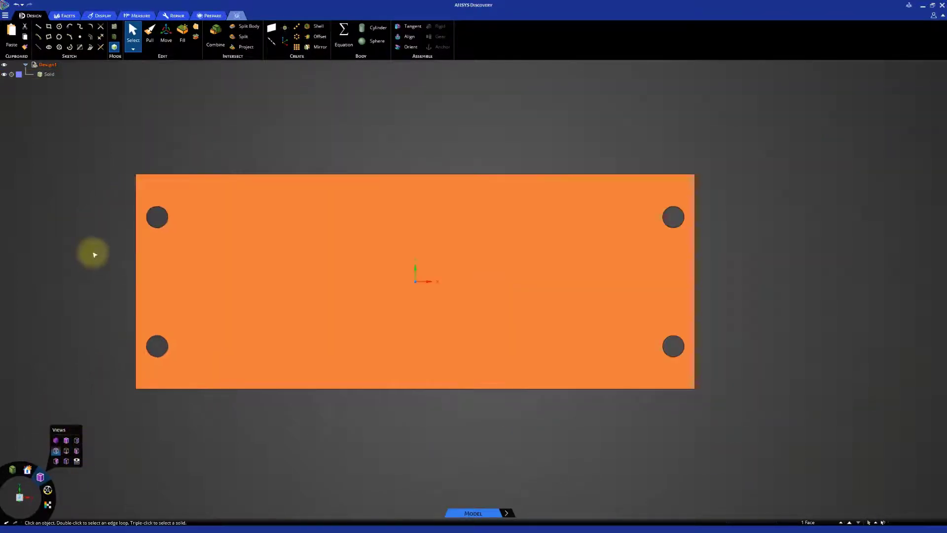
scroll(94, 251, "up", 3)
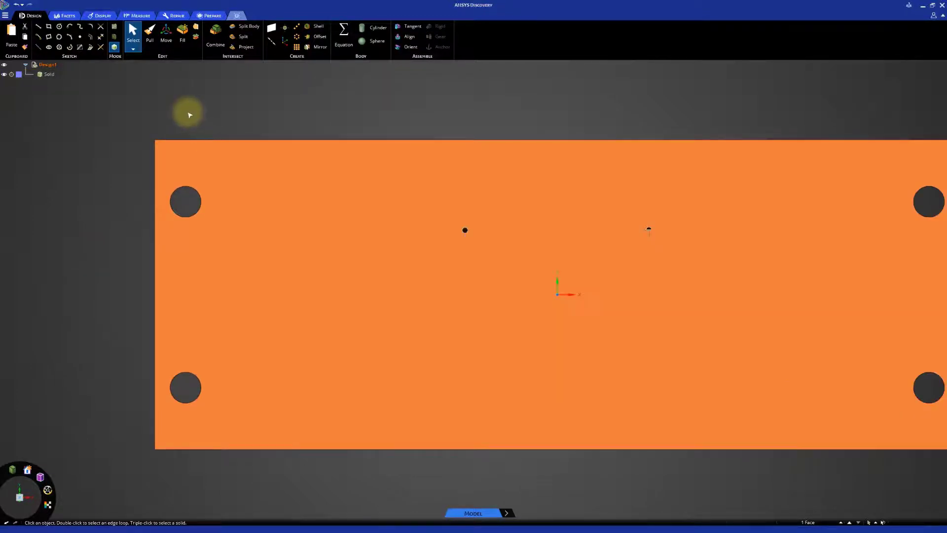
left_click(116, 28)
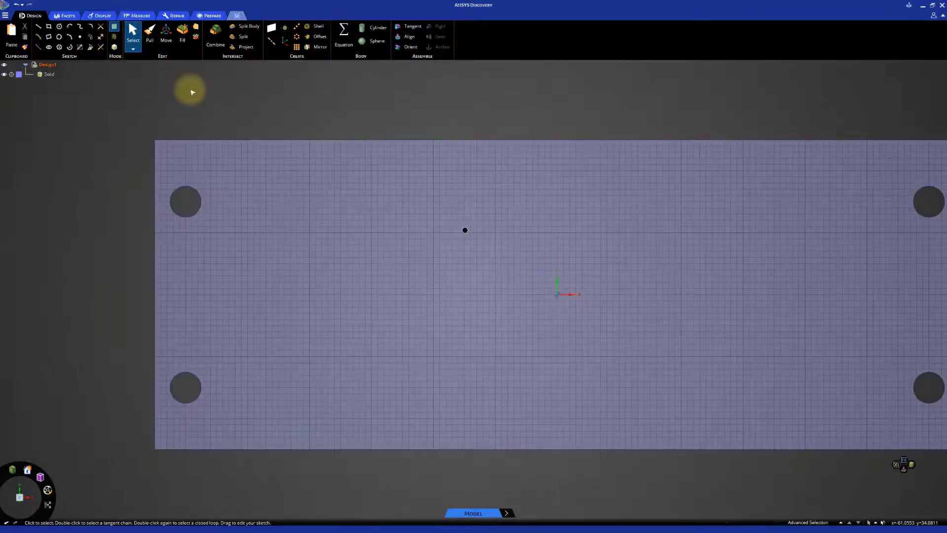
Step: Draw a 5.5 × 50 mm fin rectangle starting 9.75 mm from the plate's left edge
left_click(49, 28)
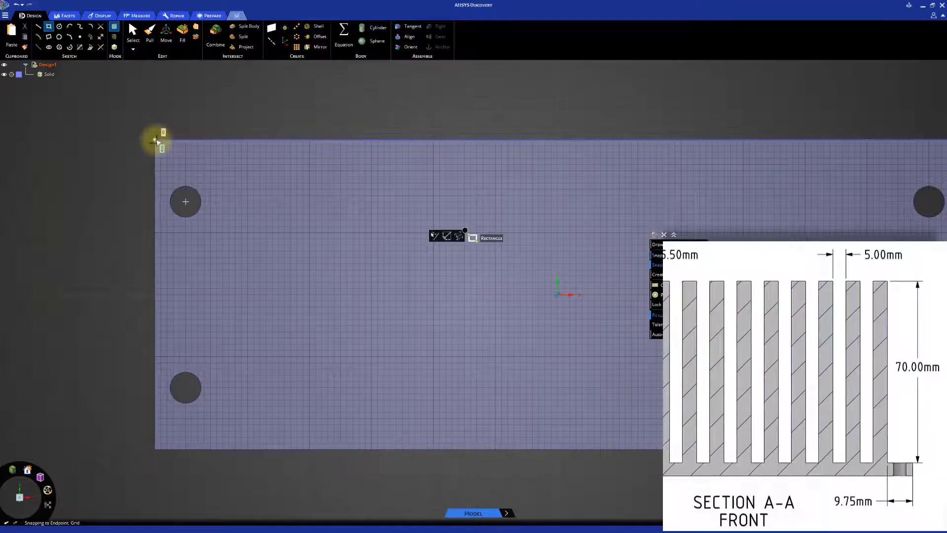
left_click(156, 141)
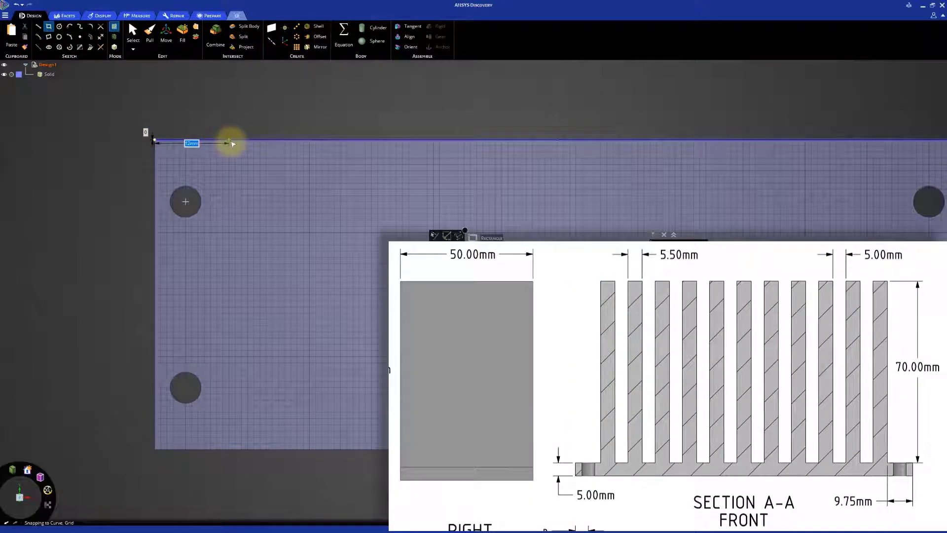
type("9.7")
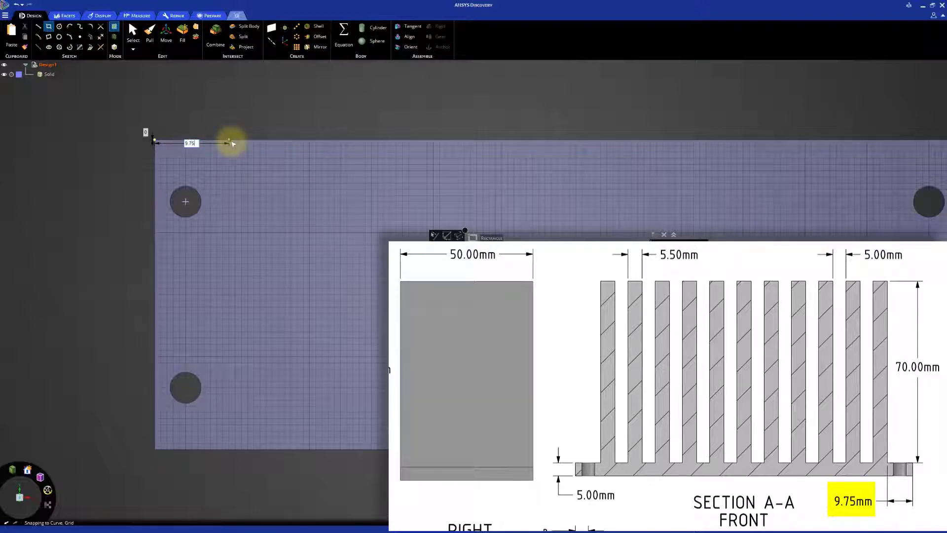
type("5")
key("Return")
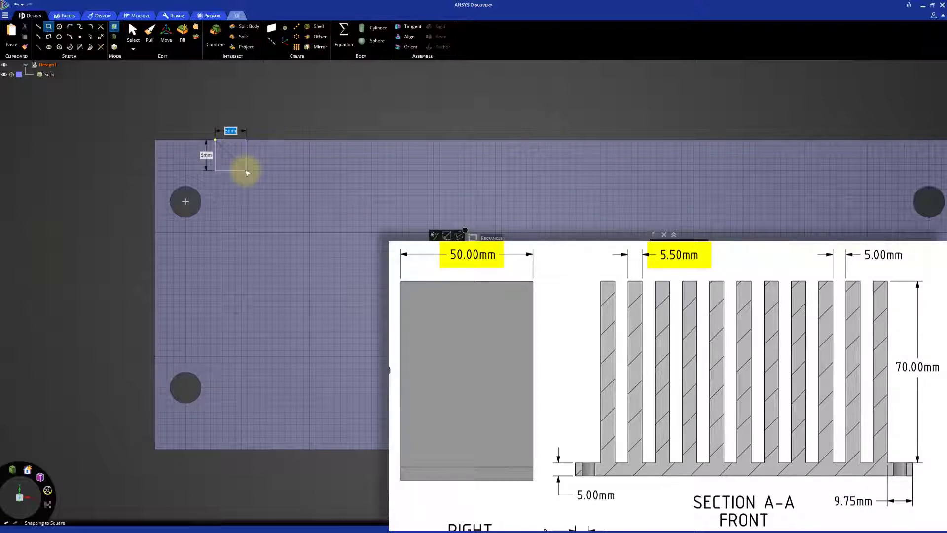
key("Tab")
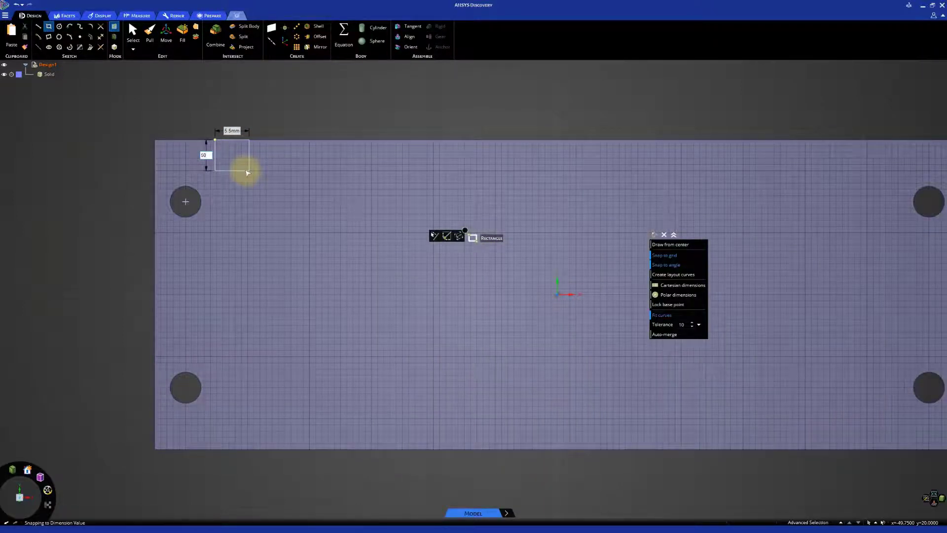
key("Return")
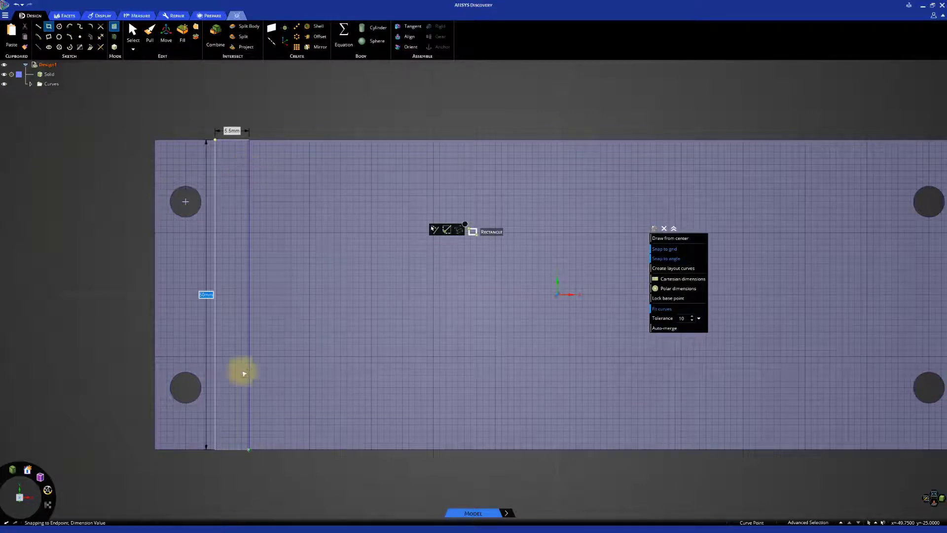
left_click(134, 32)
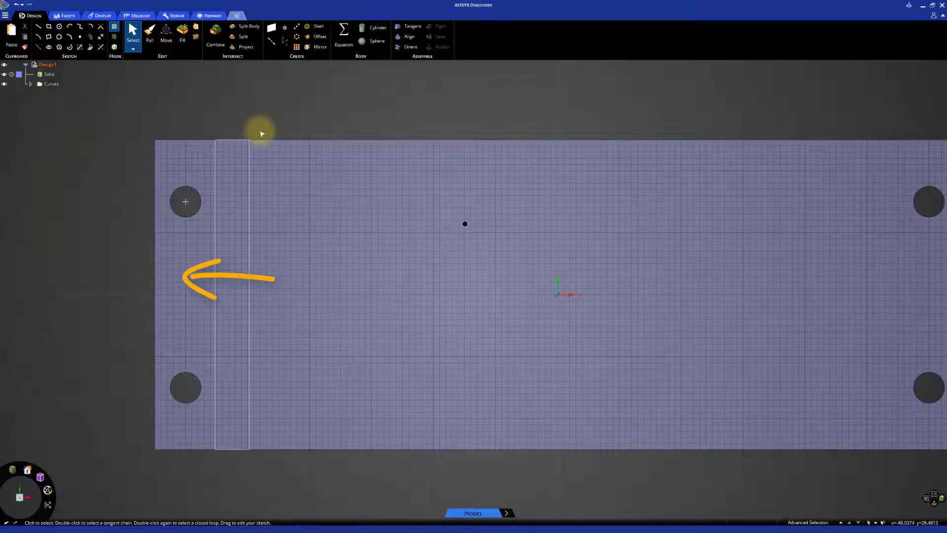
Step: Box-select the fin rectangle and Move-pattern it into 11 copies at 10.5 mm spacing
mouse_move(262, 134)
left_mouse_down()
mouse_move(228, 139)
mouse_move(211, 163)
mouse_move(196, 321)
mouse_move(208, 461)
left_mouse_up()
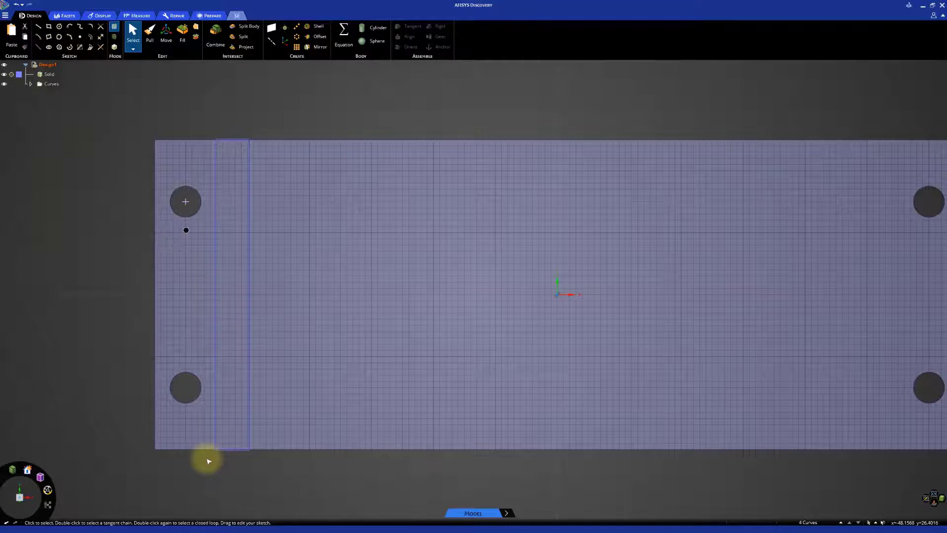
left_click(166, 33)
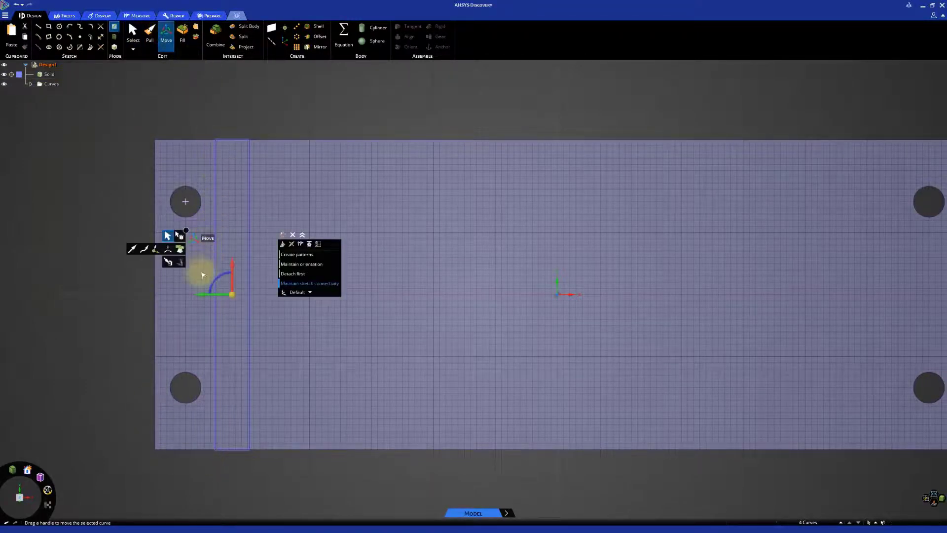
left_click(296, 254)
left_click_drag(205, 293, 765, 298)
key("Tab")
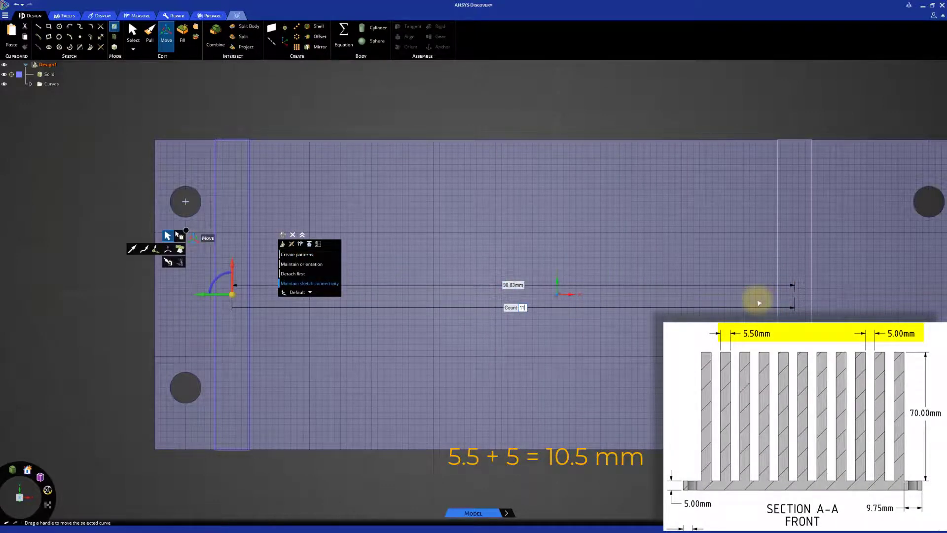
type("11")
key("Return")
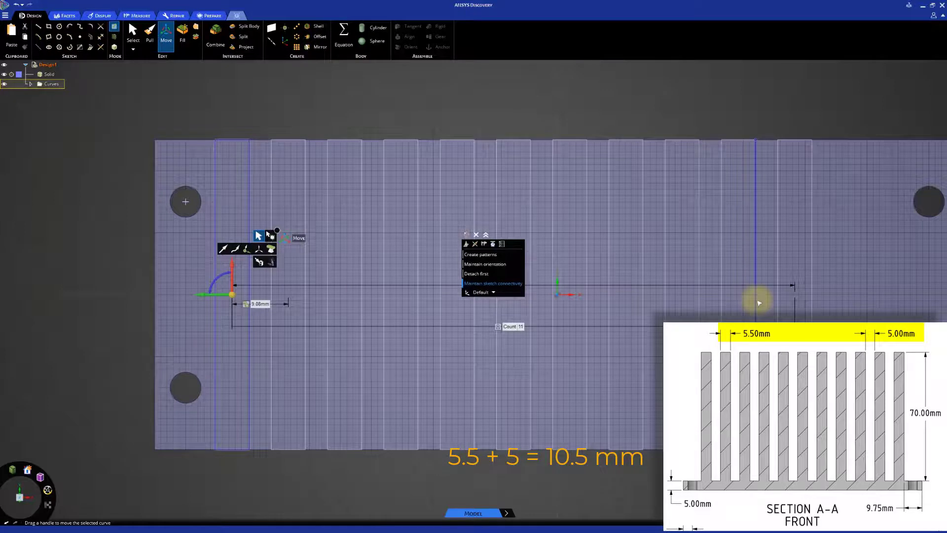
key("Tab")
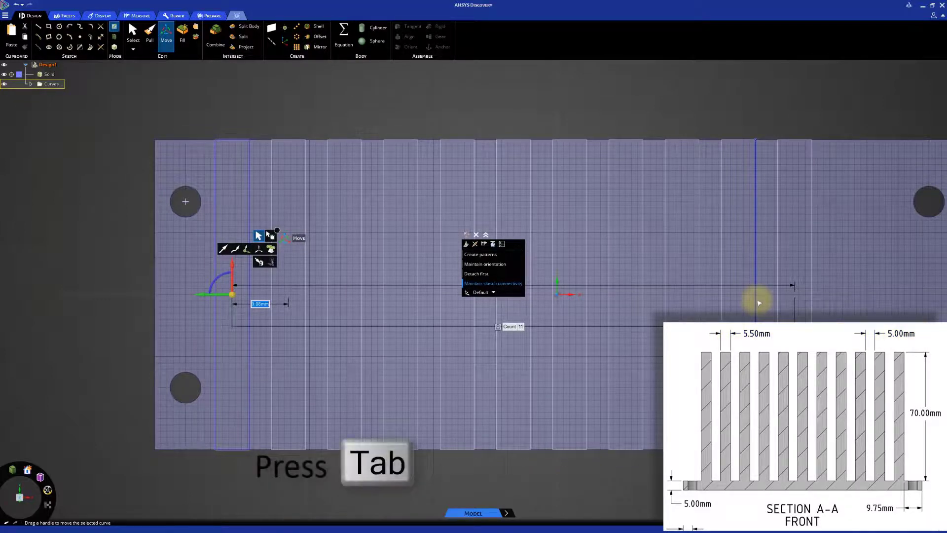
type("10")
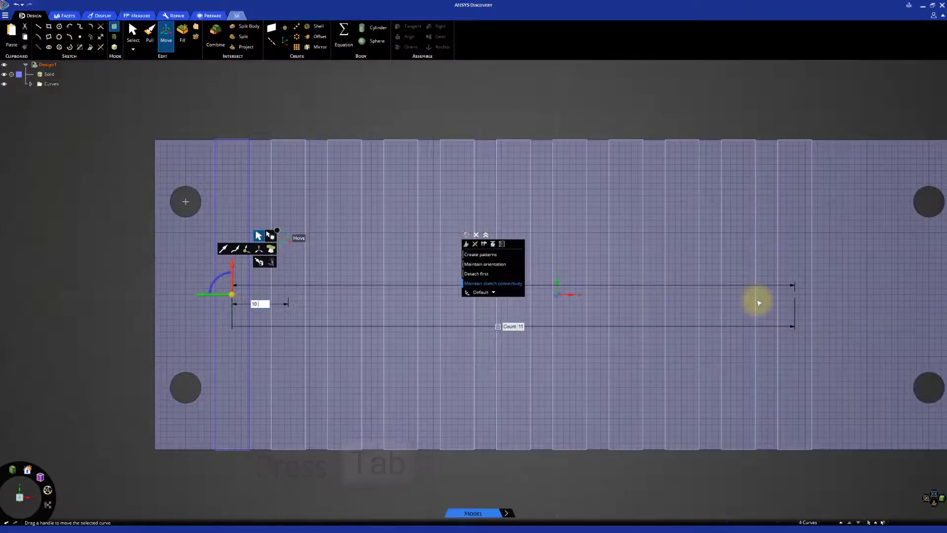
type("10.5")
key("Tab")
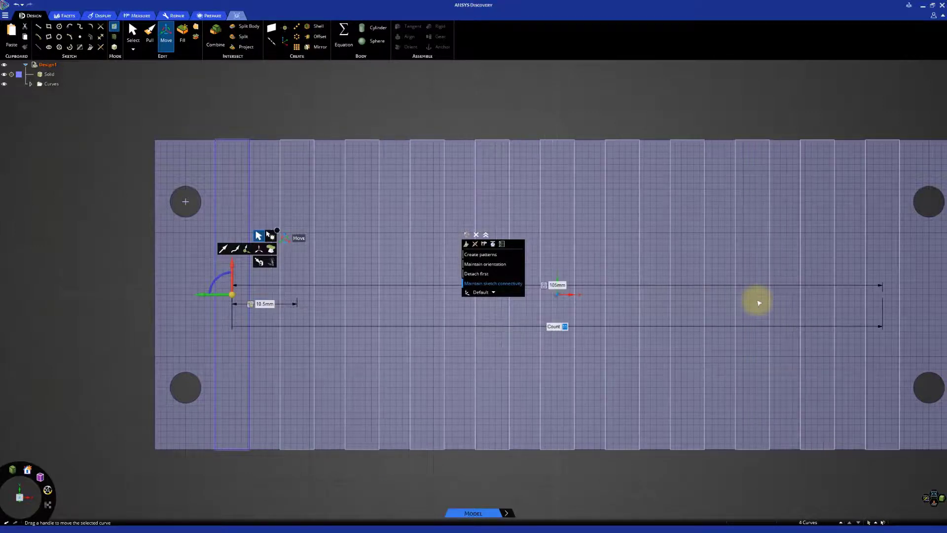
key("d")
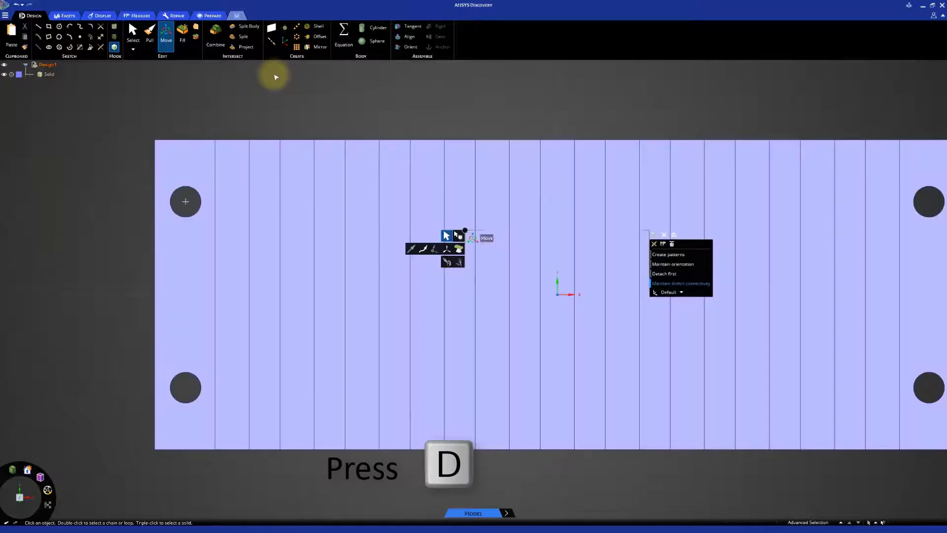
Step: Pick one fin strip and use Power Select's same-area option to grab all 11 strips
scroll(268, 82, "down", 1)
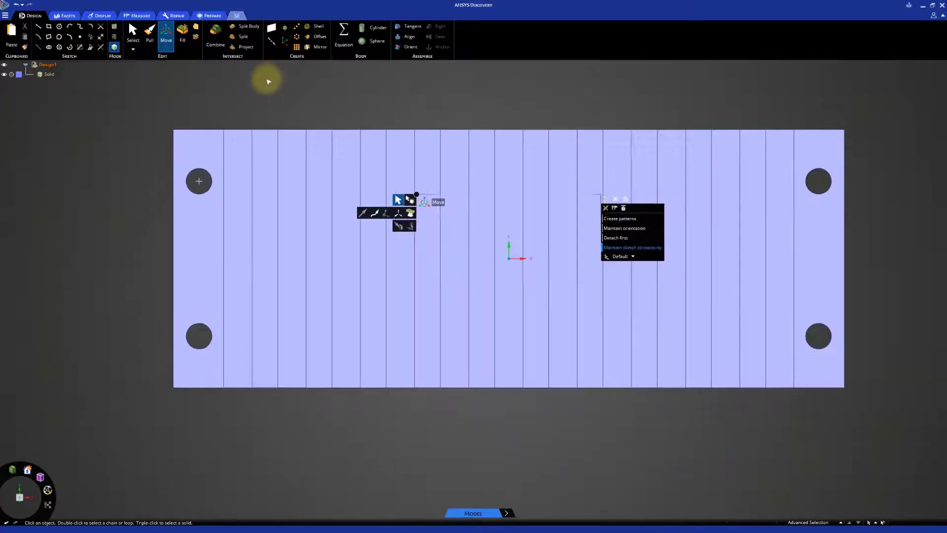
left_click(133, 37)
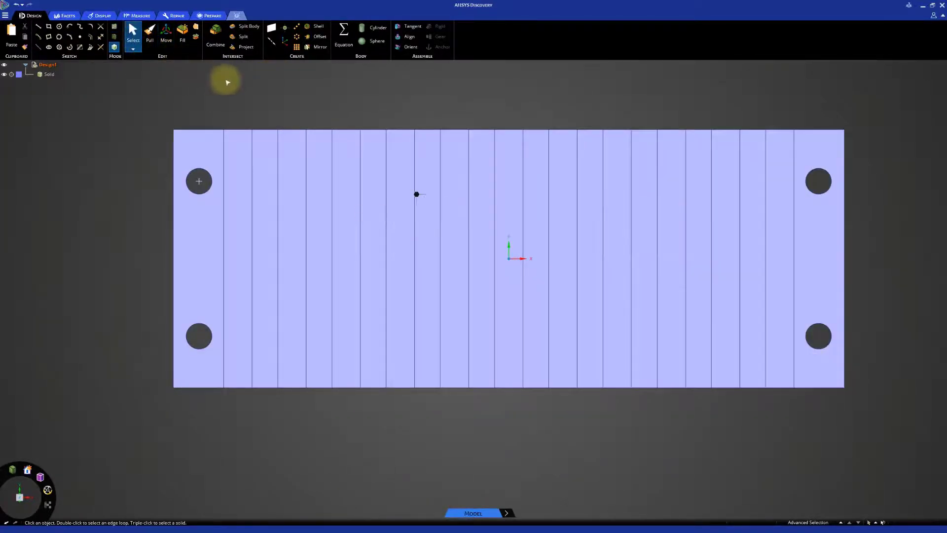
left_click(240, 161)
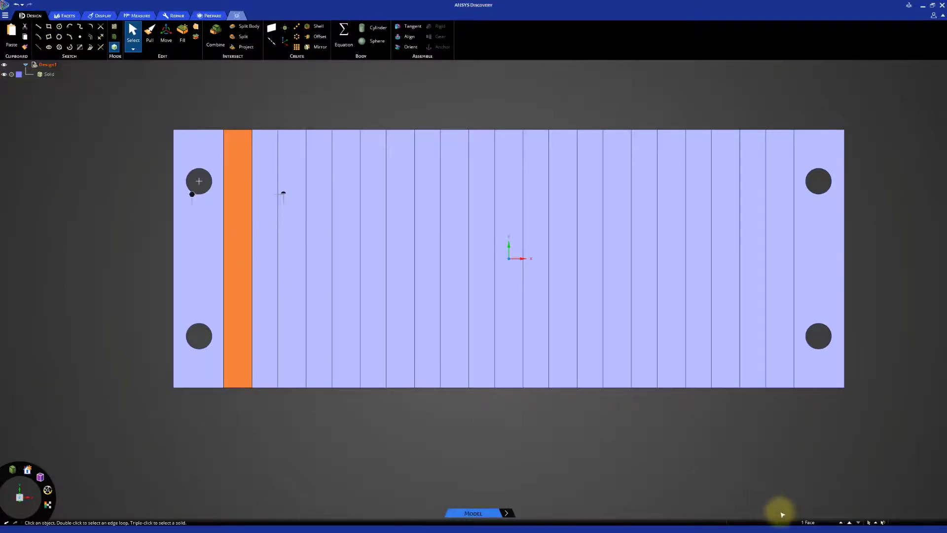
mouse_move(800, 522)
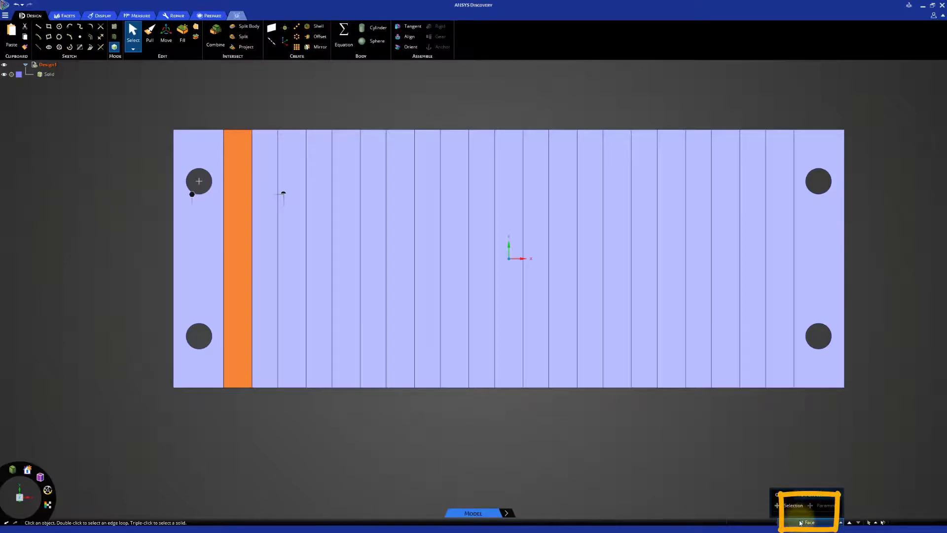
left_click(812, 495)
left_click(804, 492)
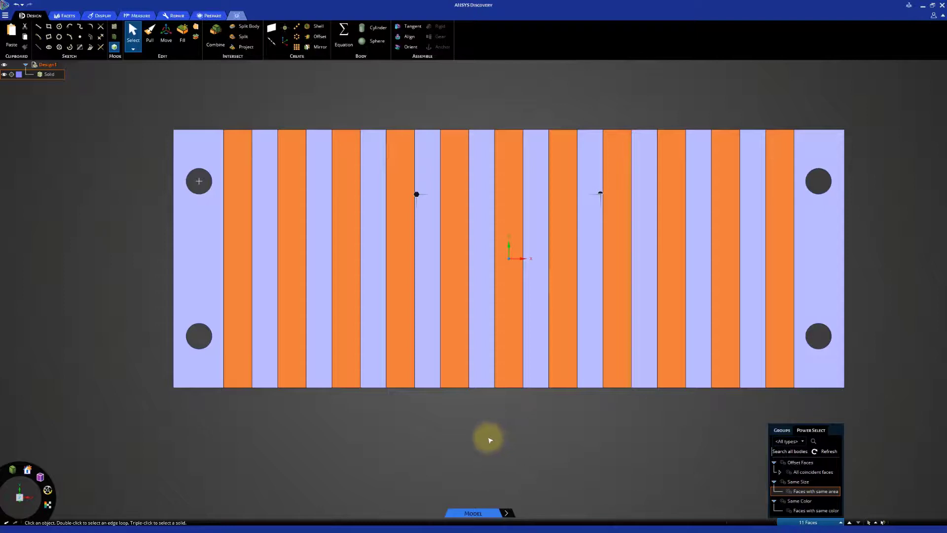
left_click(145, 33)
Step: Pull the eleven strips up exactly 70 mm into fins, then reset to the home view
middle_click_drag(126, 236, 127, 176)
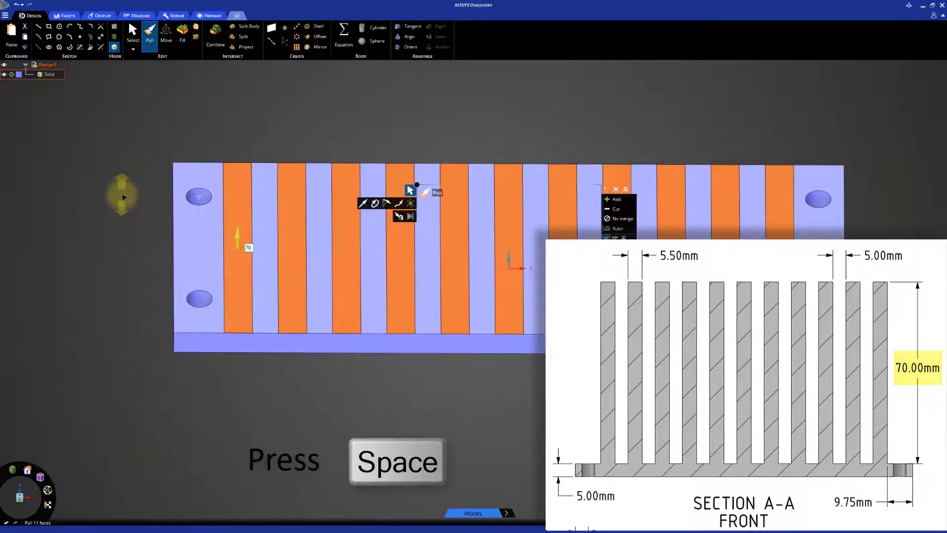
key("space")
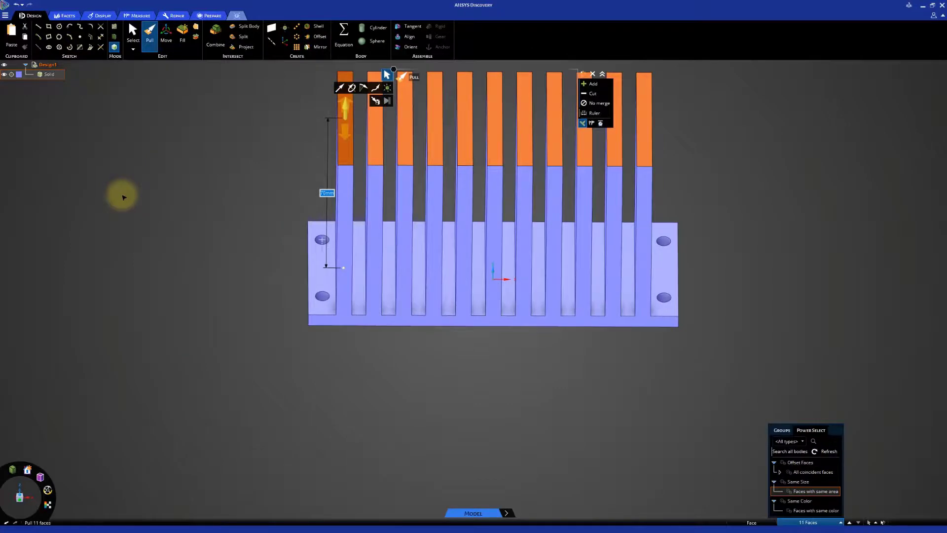
left_click(132, 33)
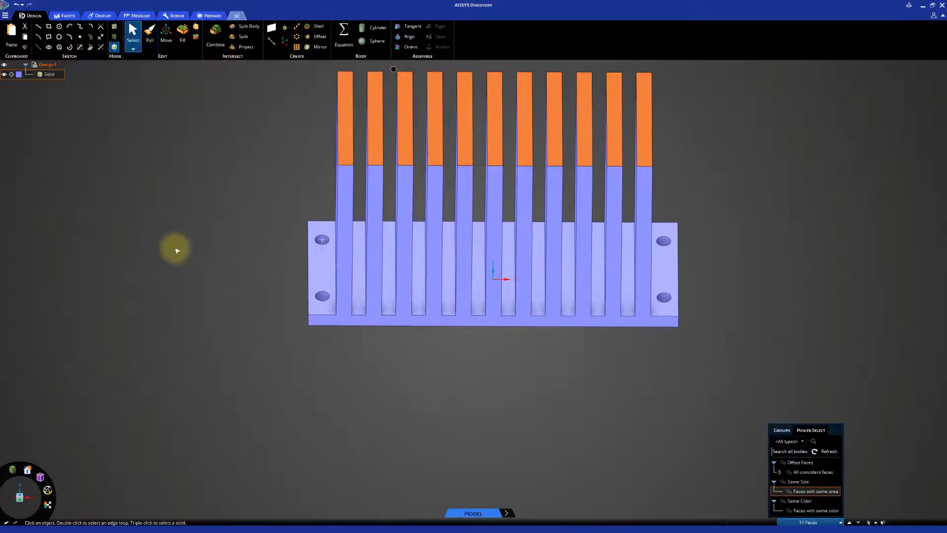
key("h")
left_click(195, 220)
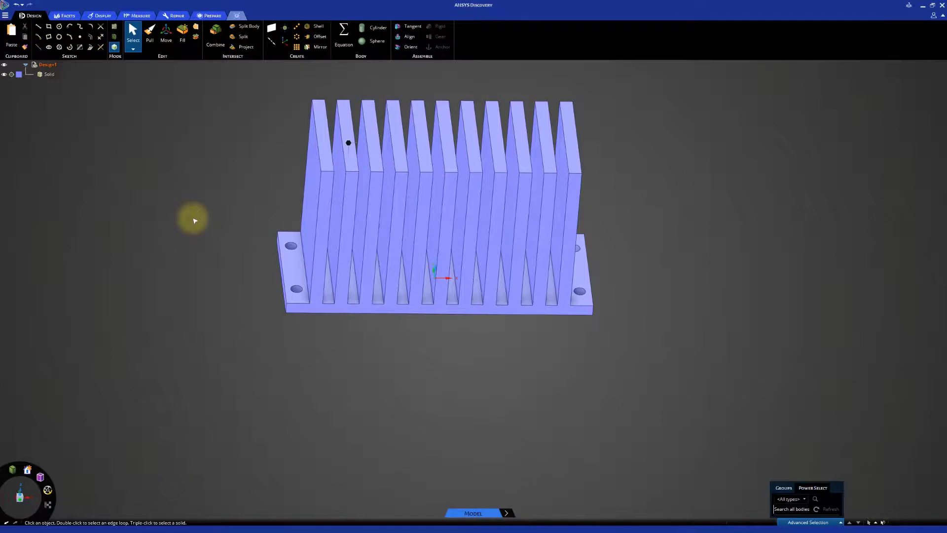
Step: Box-select the whole heat-sink body and colour it light grey
left_click(803, 524)
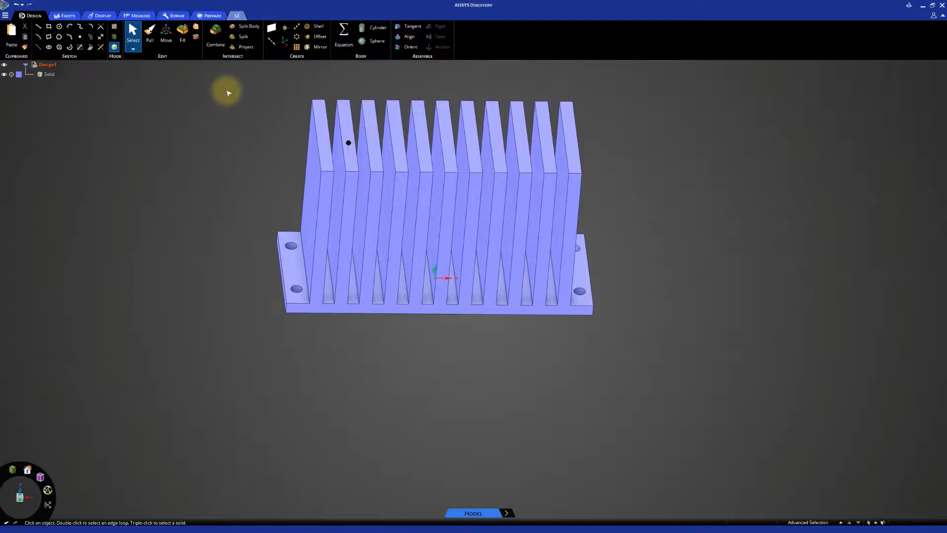
left_click_drag(227, 88, 614, 341)
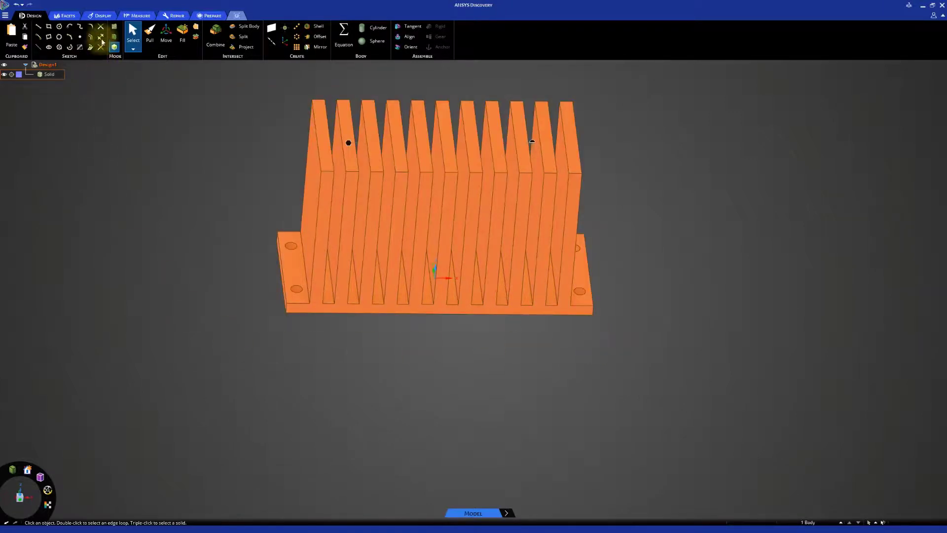
left_click(103, 17)
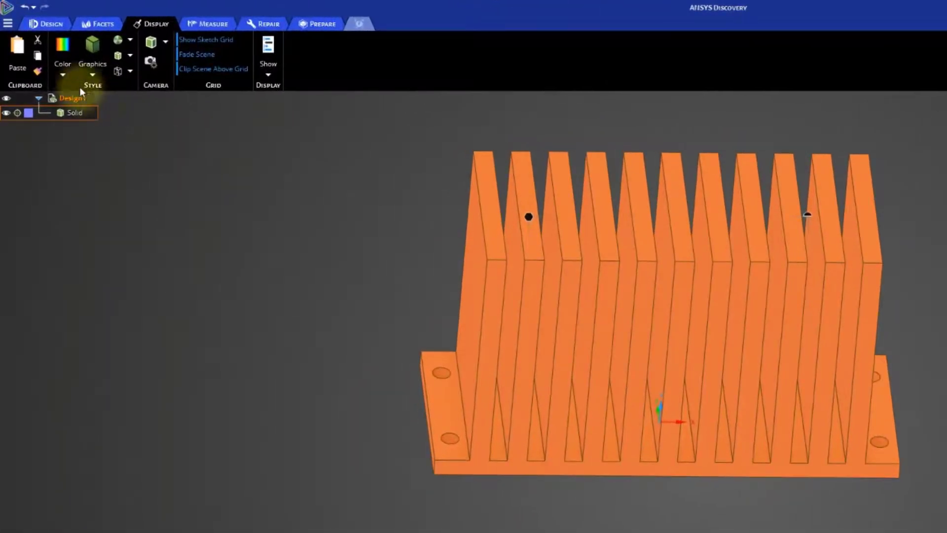
left_click(62, 72)
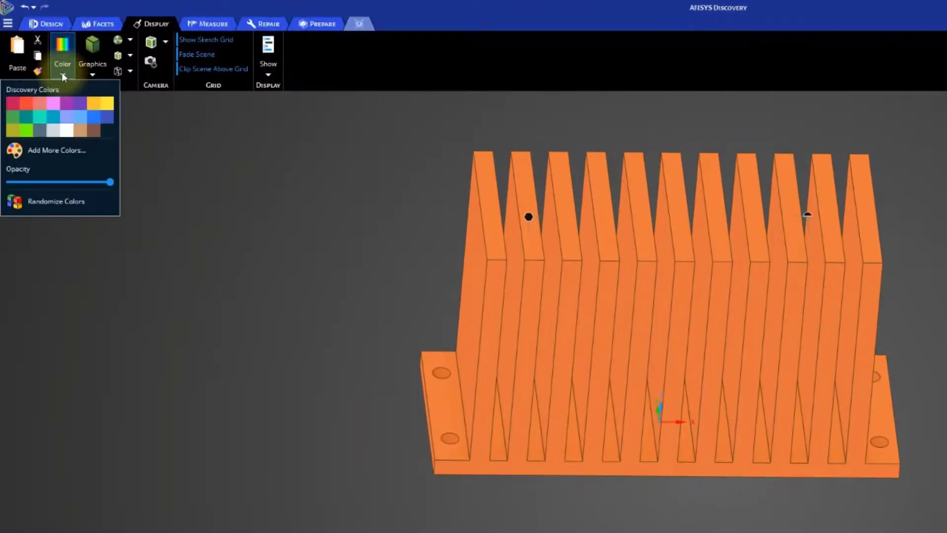
left_click(54, 132)
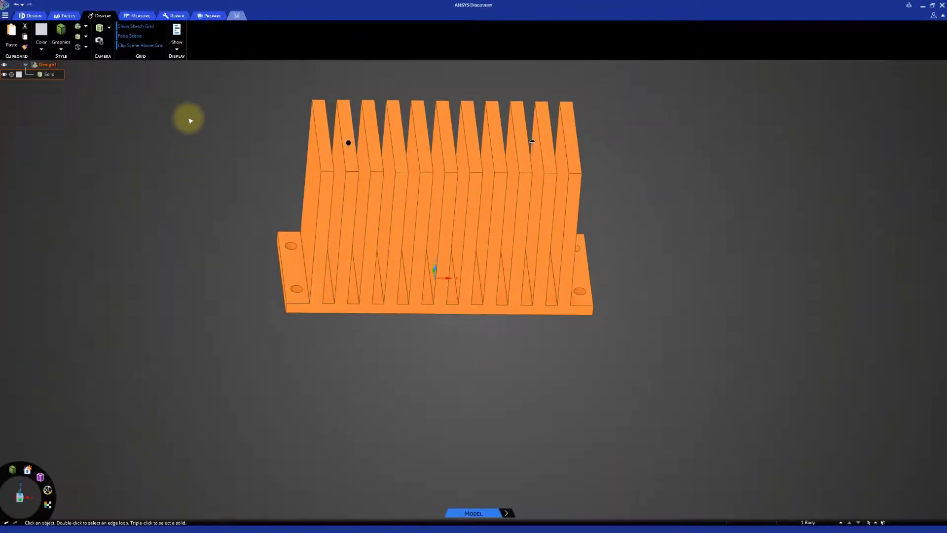
Step: Reselect the whole heat sink and bring up its colour choices again
left_click(191, 120)
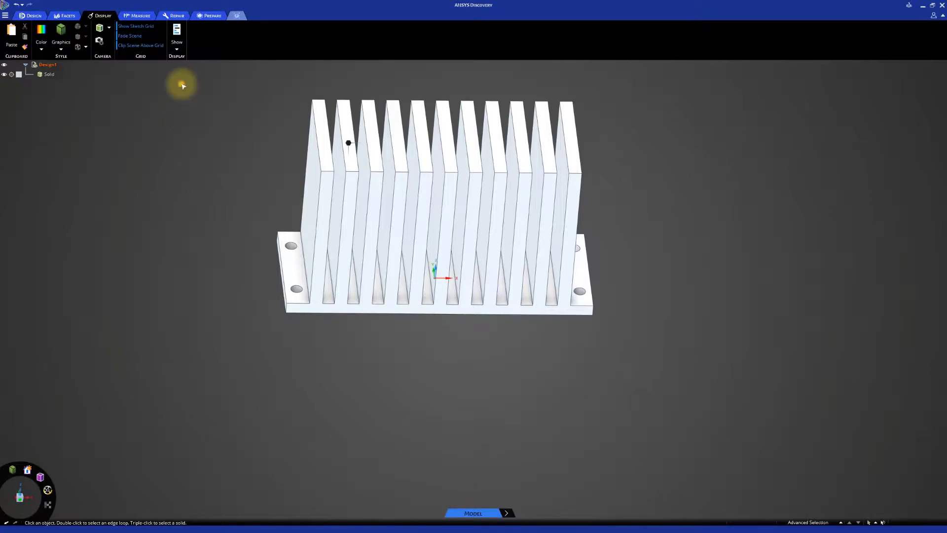
left_click_drag(180, 83, 704, 334)
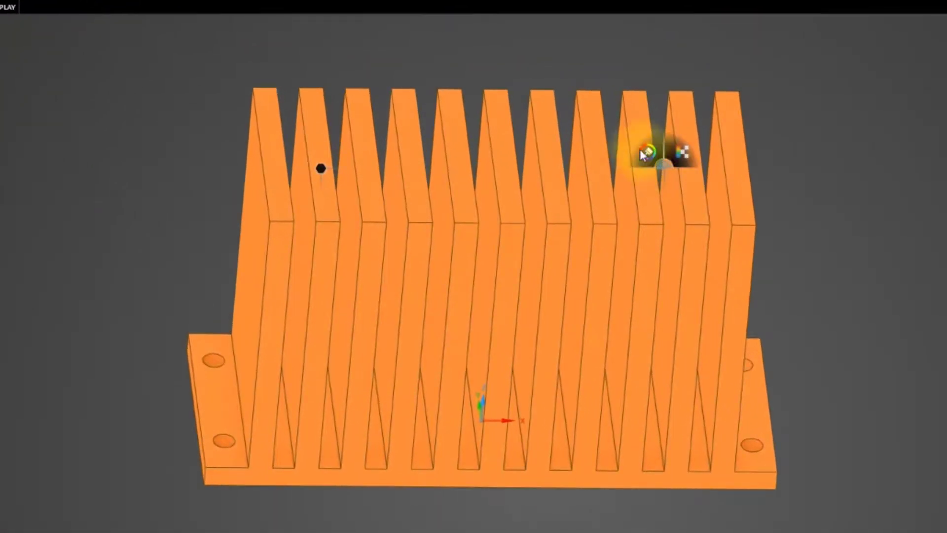
left_click(642, 153)
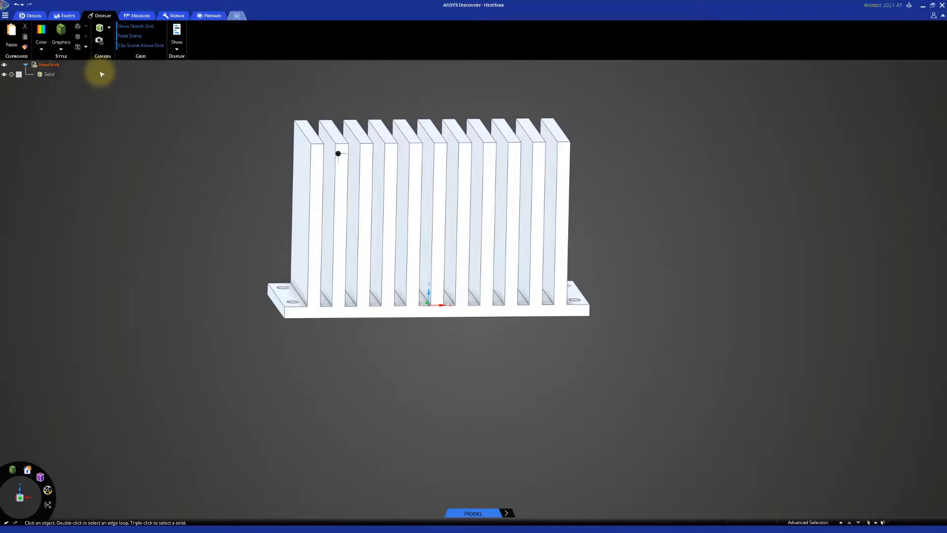
Step: Preview the heat sink in Shaded, then Enhanced Shaded graphics style
left_click(61, 47)
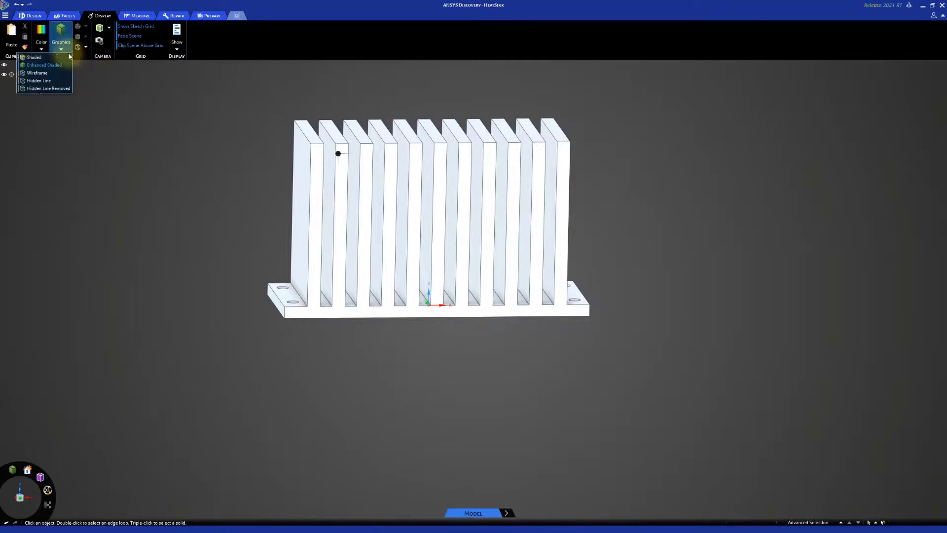
left_click(65, 58)
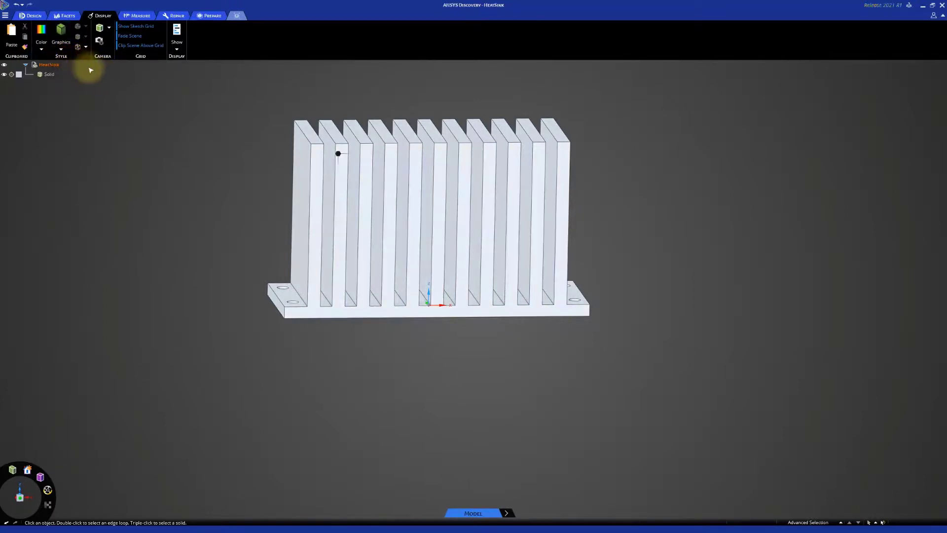
left_click(61, 47)
left_click(44, 65)
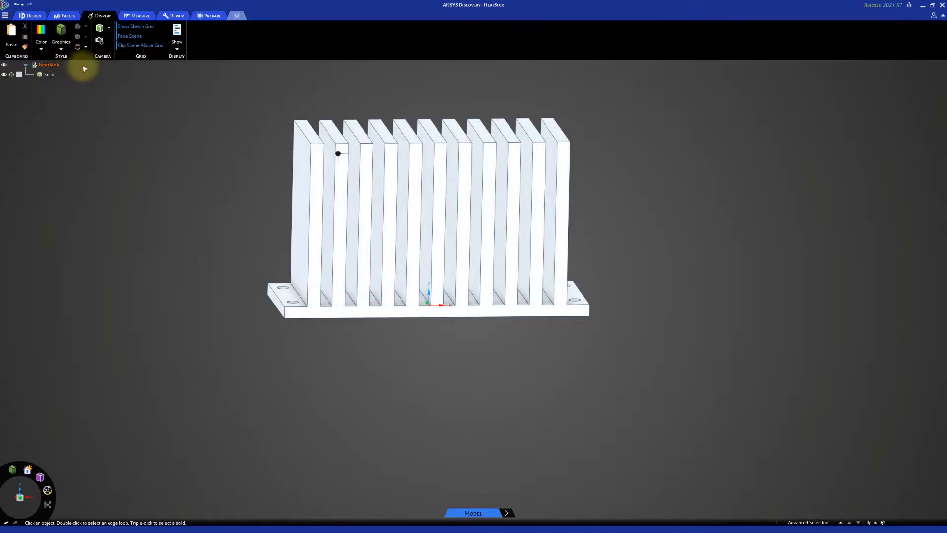
Step: Show the heat sink as Wireframe and inspect it from tilted angles
left_click(68, 48)
left_click(54, 74)
mouse_move(220, 172)
middle_mouse_down()
mouse_move(186, 163)
mouse_move(143, 178)
mouse_move(172, 187)
mouse_move(143, 185)
middle_mouse_up()
left_click(61, 37)
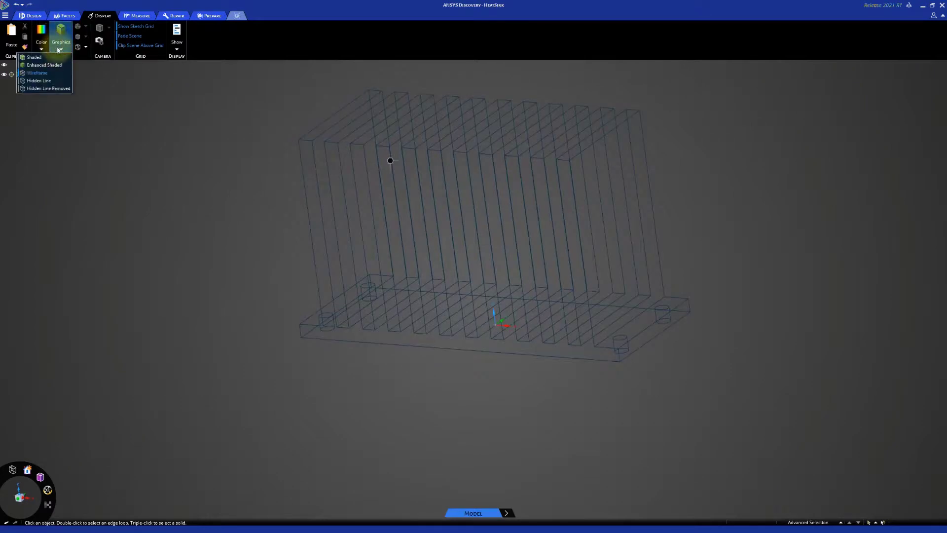
left_click(54, 74)
mouse_move(206, 113)
middle_mouse_down()
mouse_move(221, 141)
mouse_move(281, 146)
mouse_move(247, 186)
middle_mouse_up()
Step: Switch to Hidden Line Removed viewed from the front, then back to Shaded
left_click(60, 37)
left_click(58, 89)
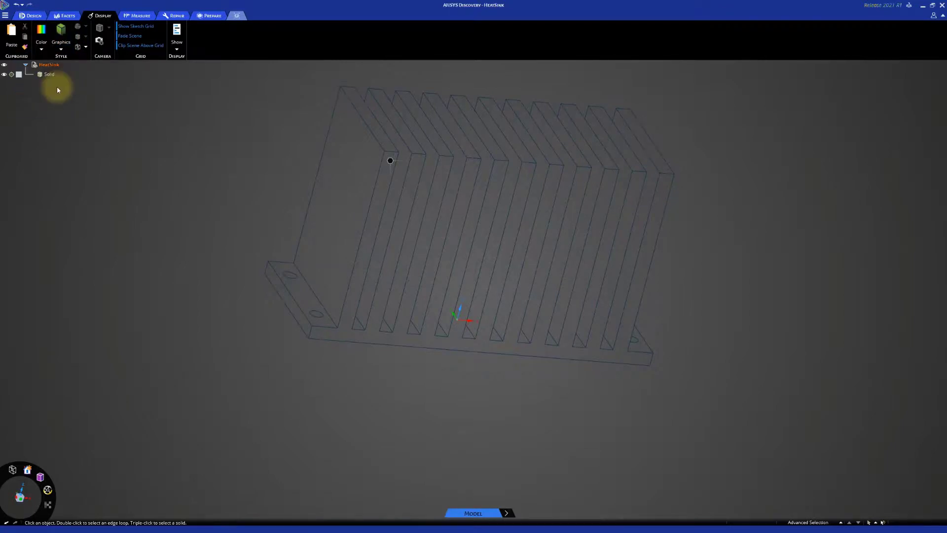
mouse_move(57, 90)
middle_mouse_down()
mouse_move(197, 120)
mouse_move(168, 109)
middle_mouse_up()
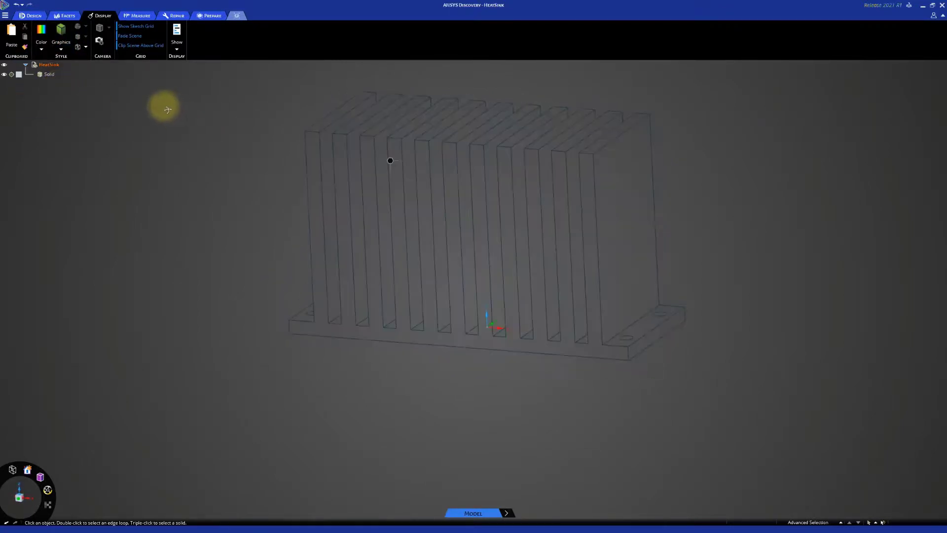
left_click(60, 37)
left_click(63, 63)
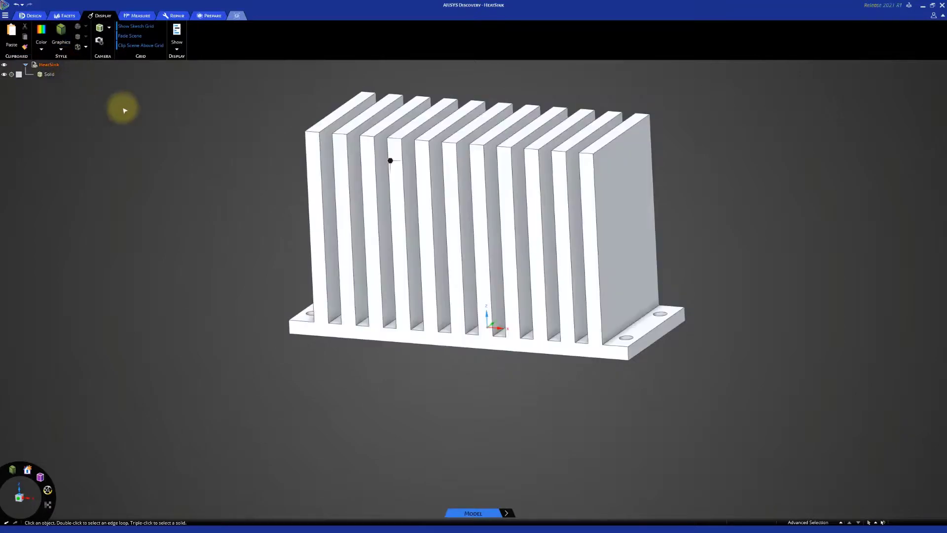
Step: Give the heat-sink body a Metallic finish and inspect it from another side
left_click(54, 75)
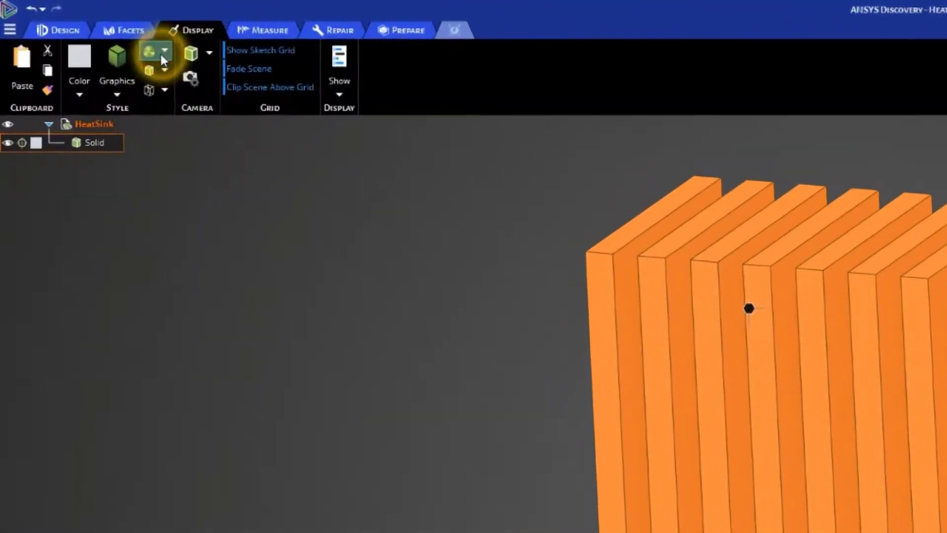
left_click(84, 26)
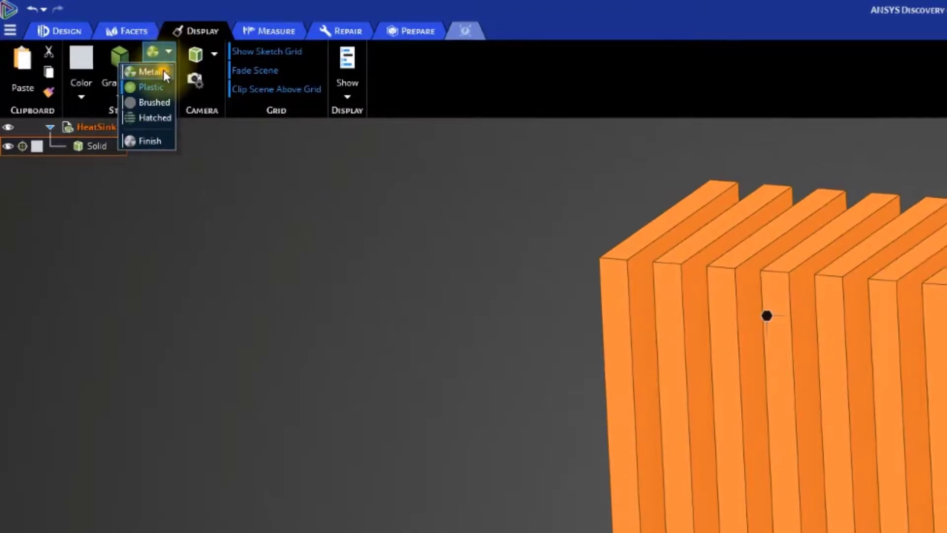
left_click(161, 71)
left_click(126, 99)
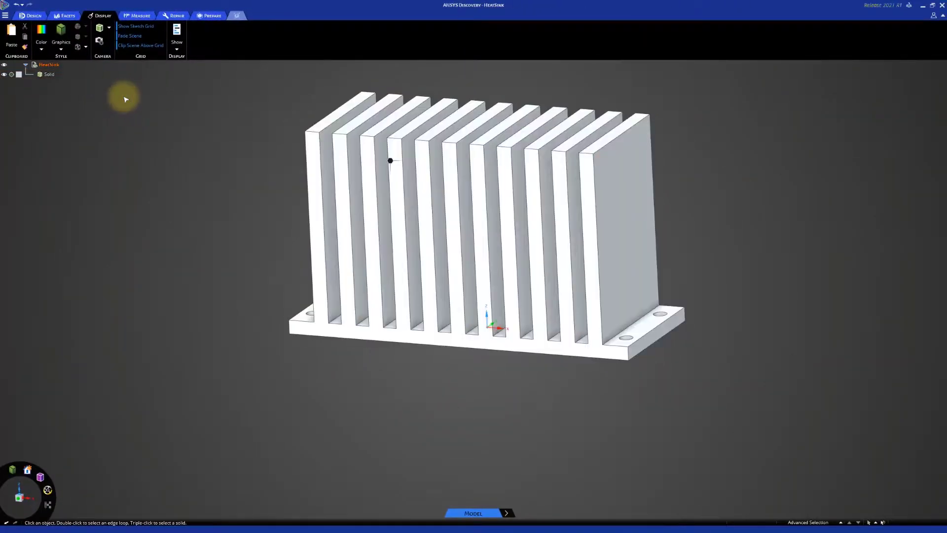
middle_click_drag(126, 99, 168, 103)
Step: Change the heat-sink body's finish to Plastic
left_click(50, 74)
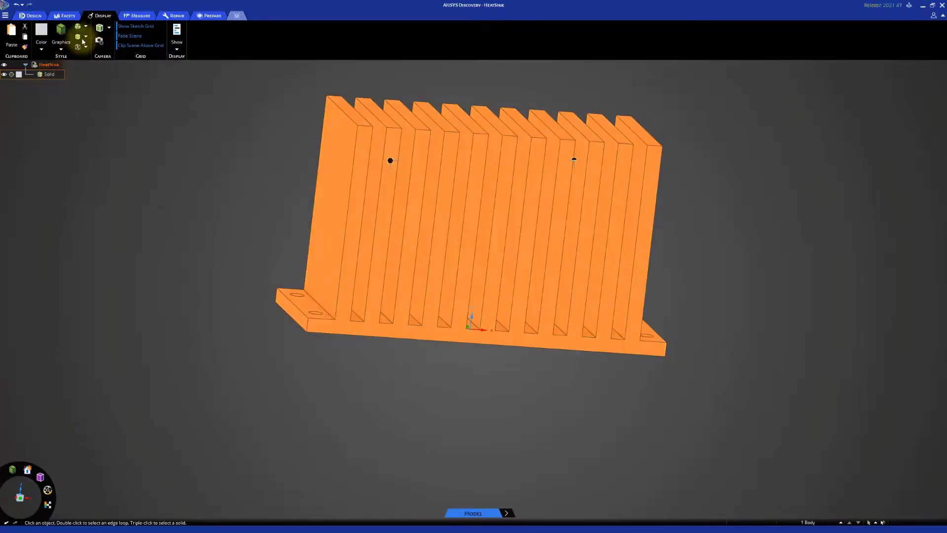
left_click(86, 27)
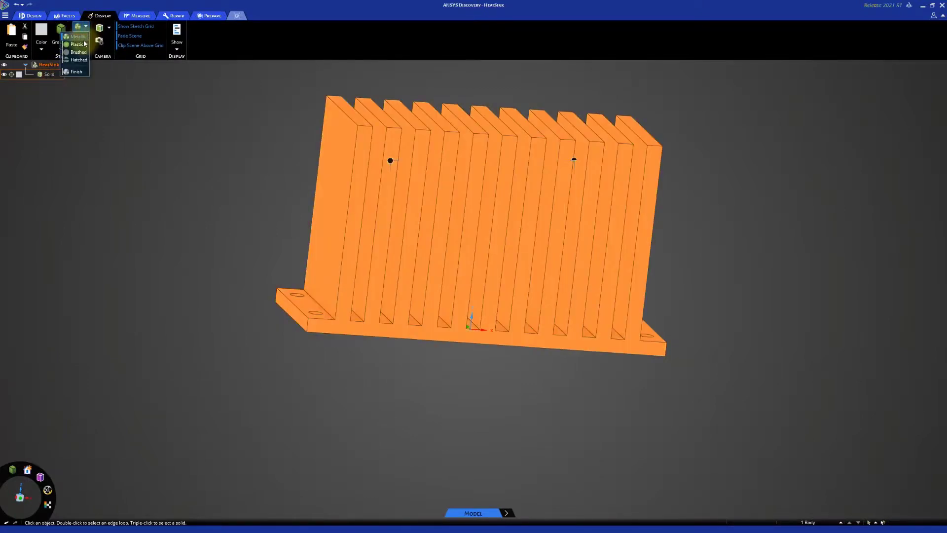
left_click(83, 45)
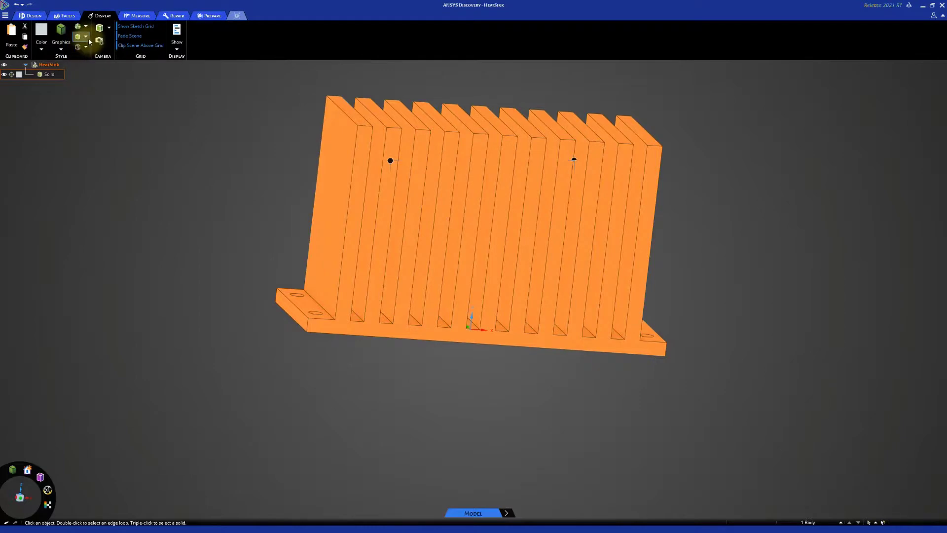
Step: Make the heat sink Transparent and view it from the front-left
left_click(86, 37)
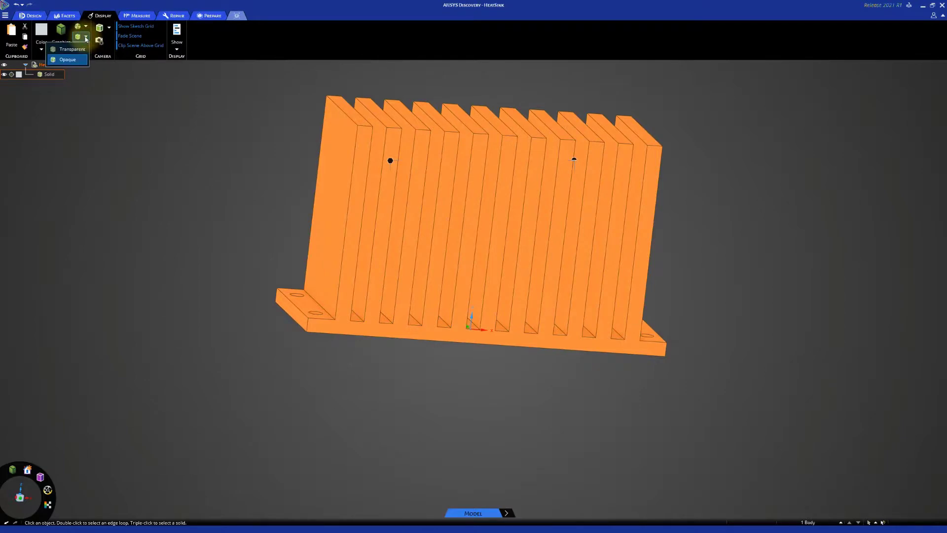
left_click(70, 49)
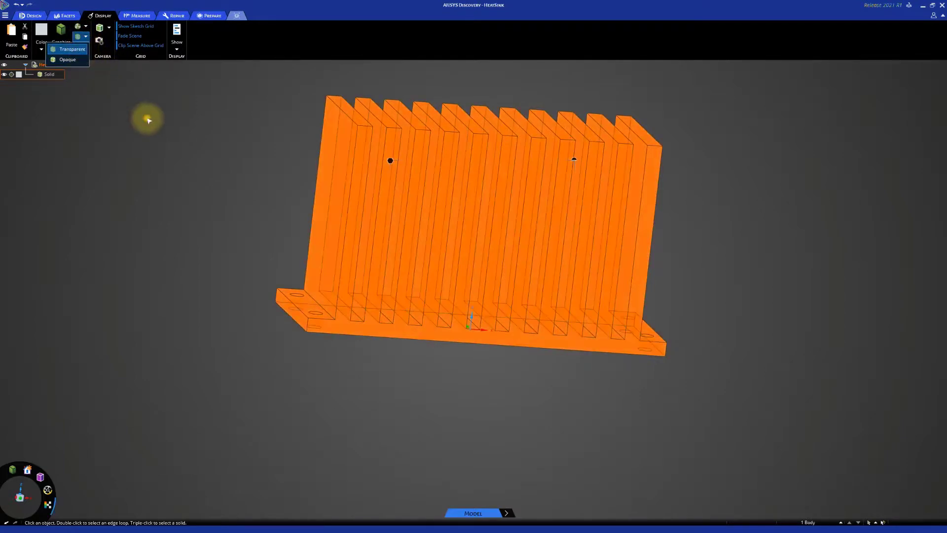
left_click(240, 137)
mouse_move(239, 137)
middle_mouse_down()
mouse_move(188, 138)
mouse_move(243, 136)
middle_mouse_up()
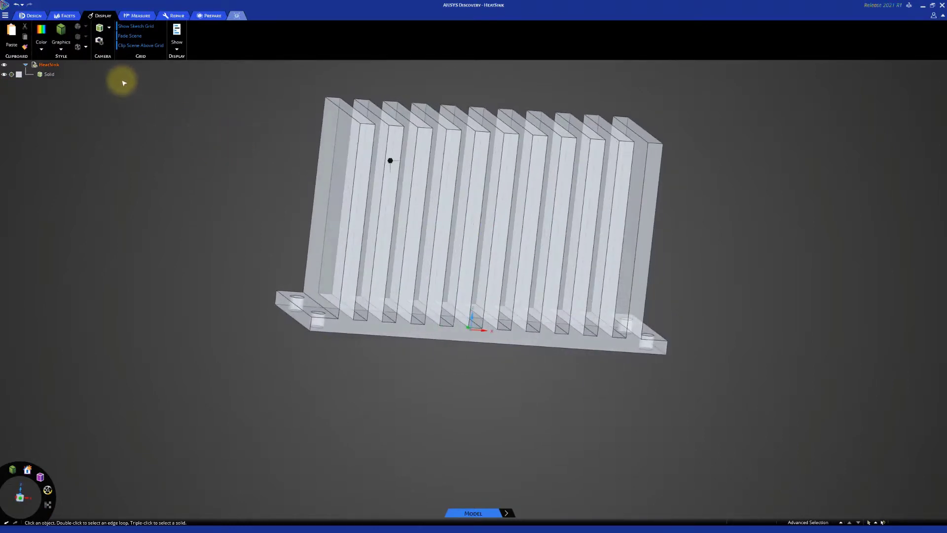
Step: Set the heat-sink body back to Opaque
left_click(51, 74)
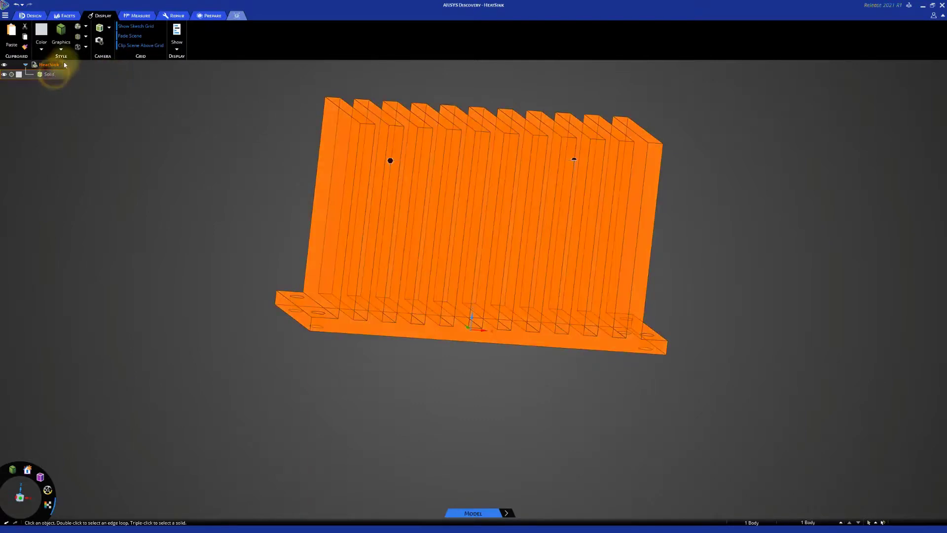
left_click(81, 39)
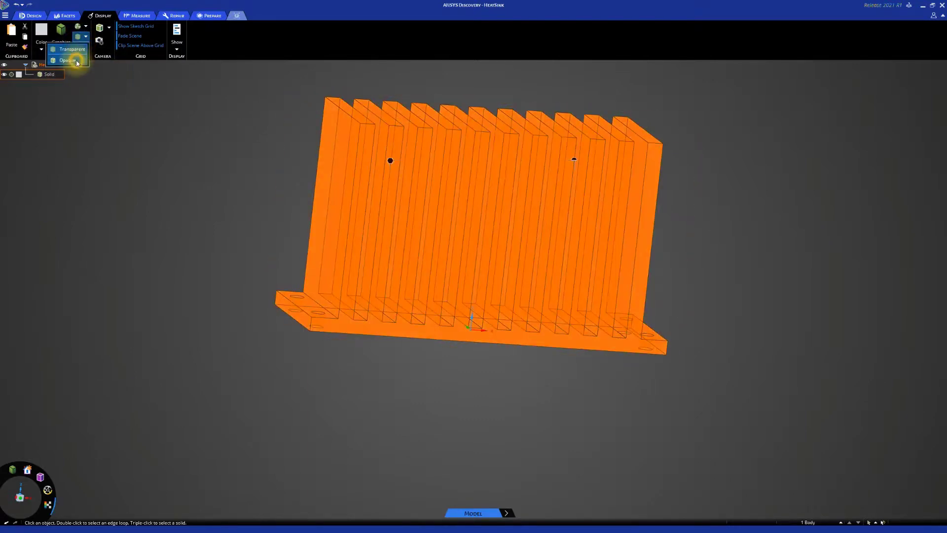
left_click(69, 60)
left_click(106, 81)
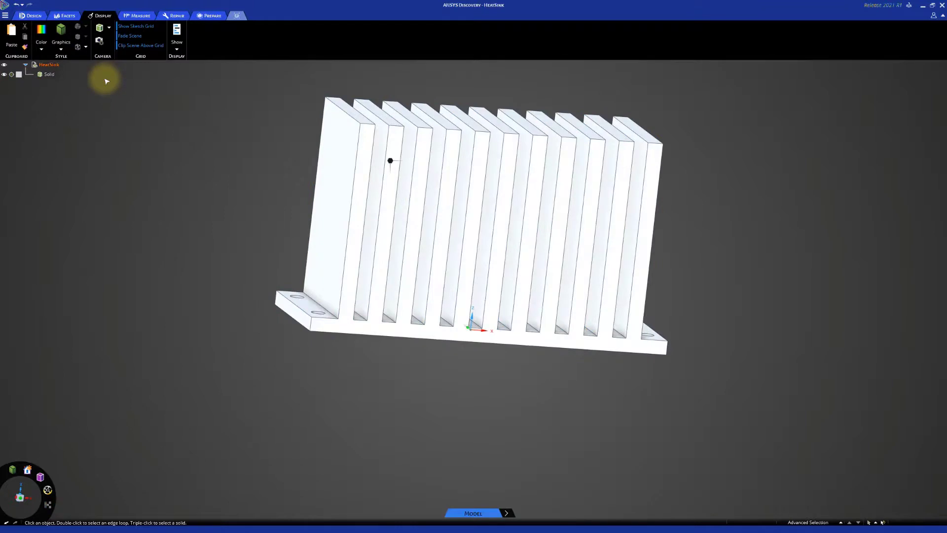
Step: Hide the heat sink's edge lines, reset to the home view, and return to Design tools
left_click(84, 48)
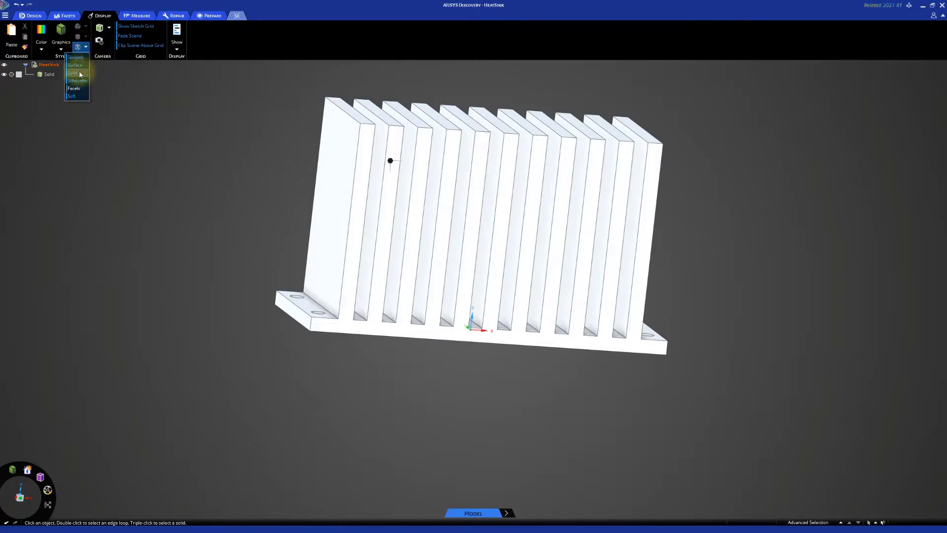
left_click(71, 96)
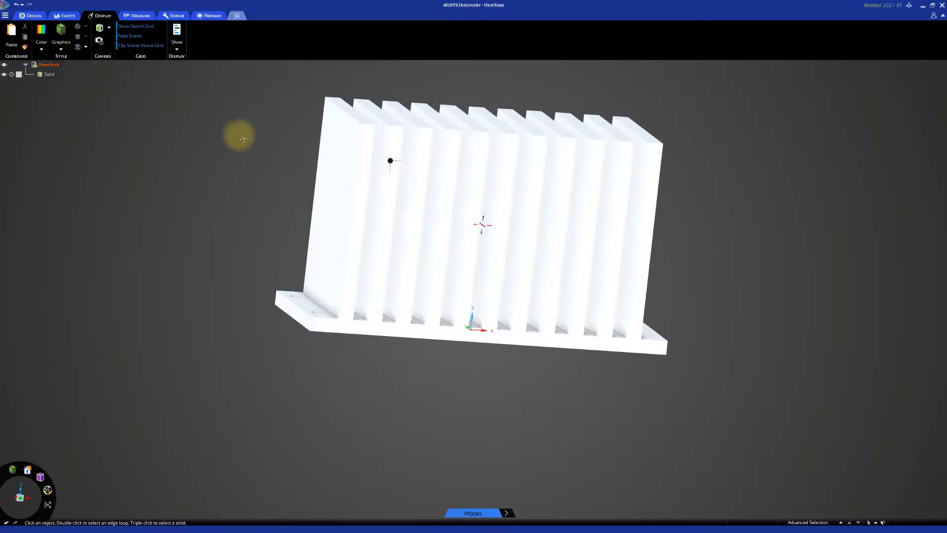
key("h")
key("s")
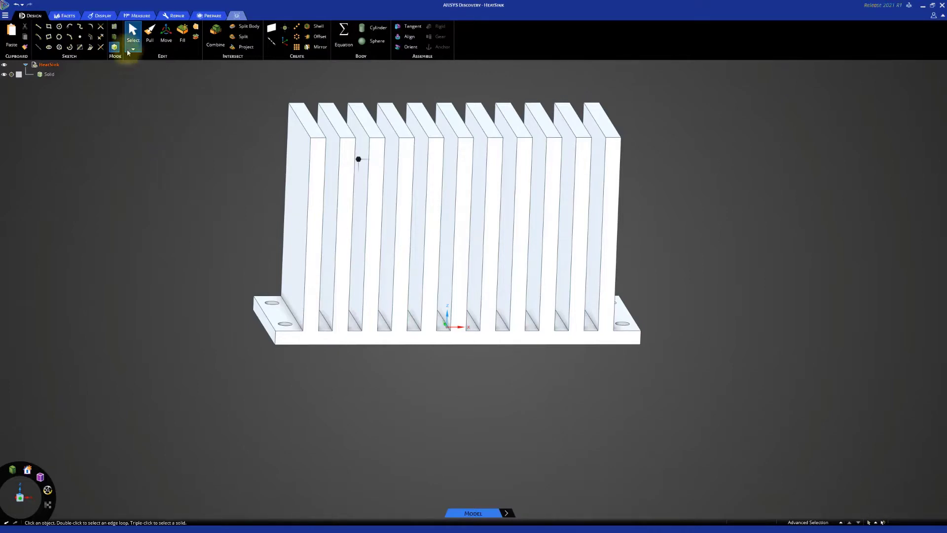
Step: Section the heat sink through the leftmost fin's top face and select its section edge
left_click(115, 36)
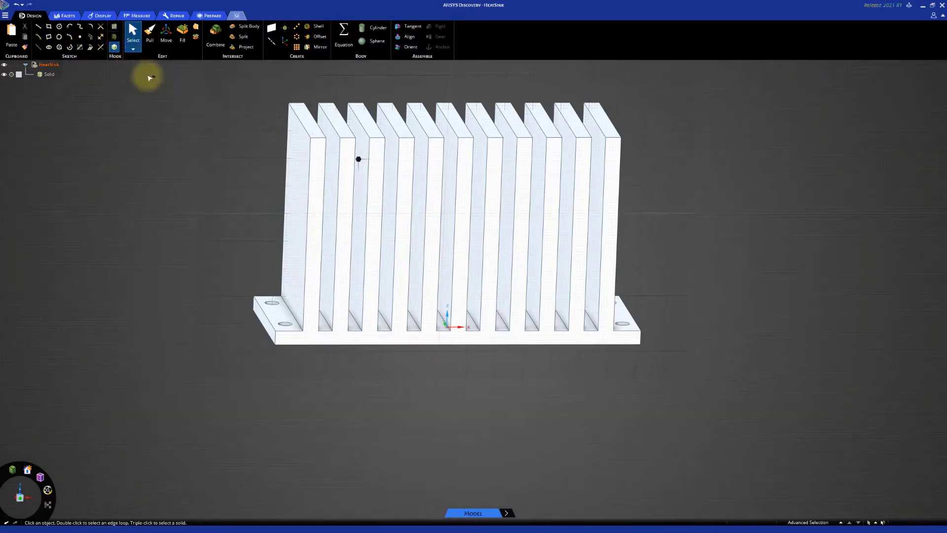
left_click(300, 116)
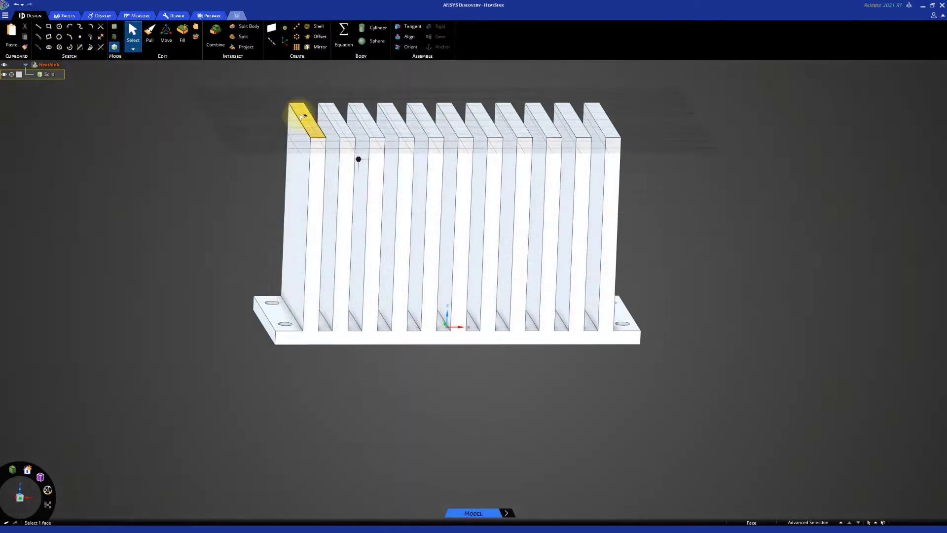
key("x")
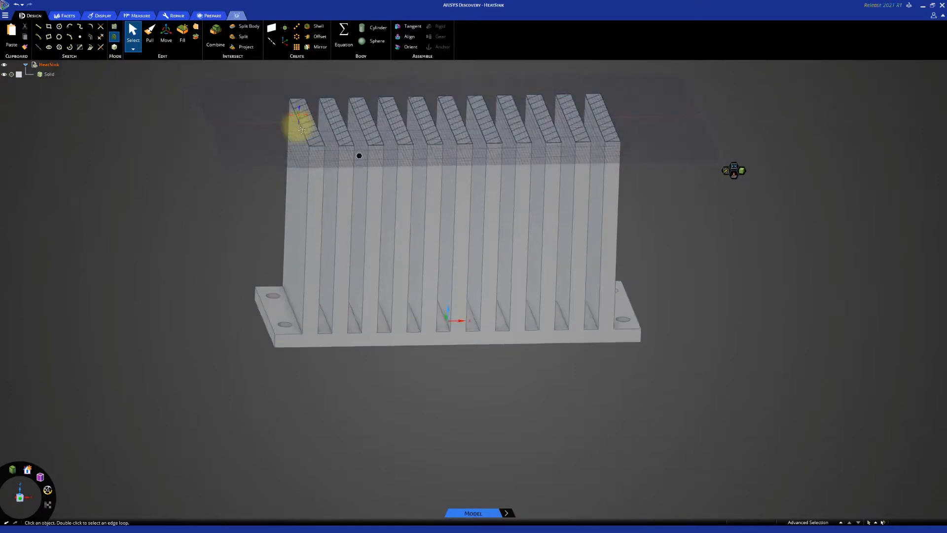
left_click(301, 129)
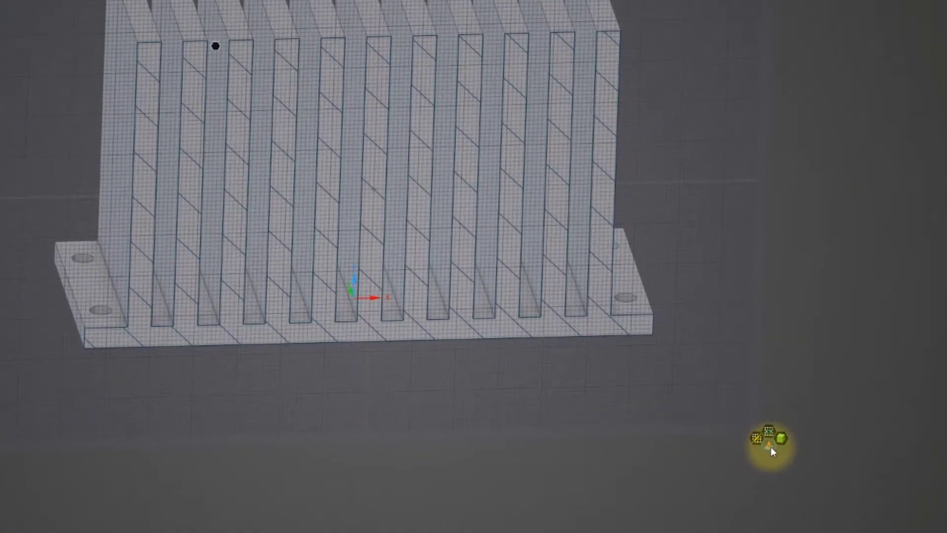
Step: Move the section edge about 10.07 mm along an axis, then return to 3D mode
left_click(769, 446)
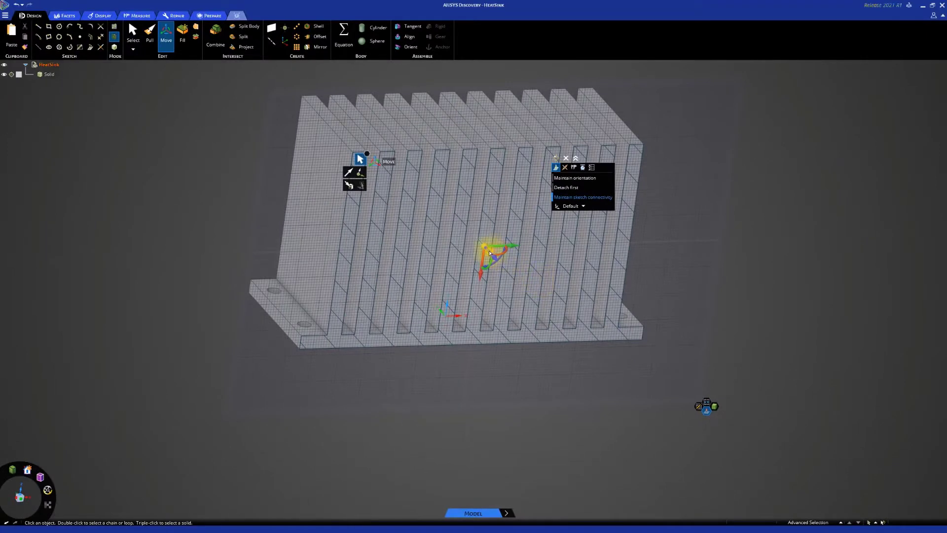
left_click_drag(490, 253, 454, 229)
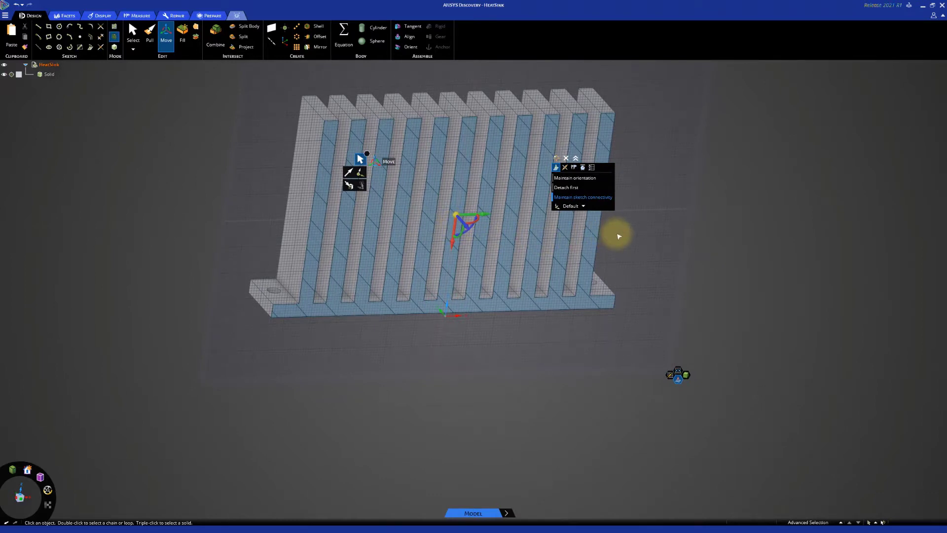
left_click(114, 48)
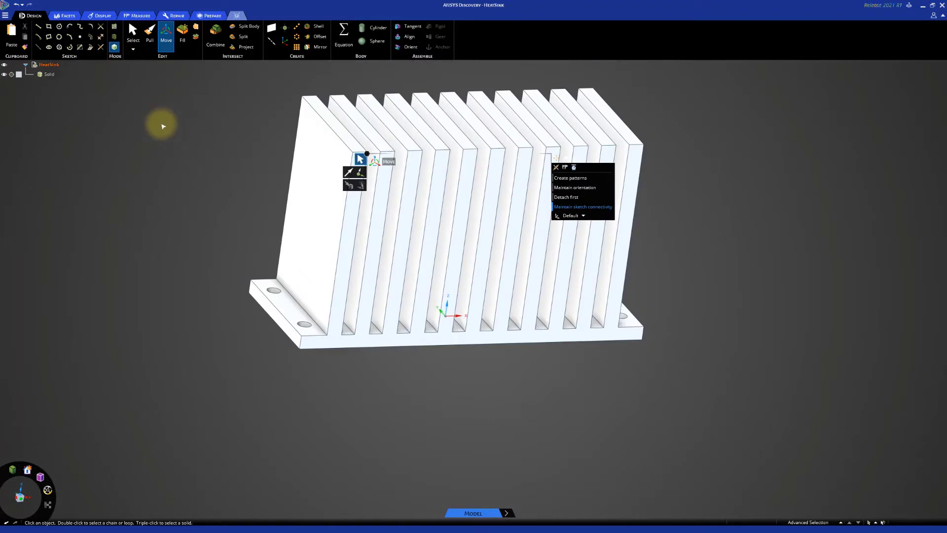
left_click(133, 33)
middle_click_drag(176, 112, 168, 112)
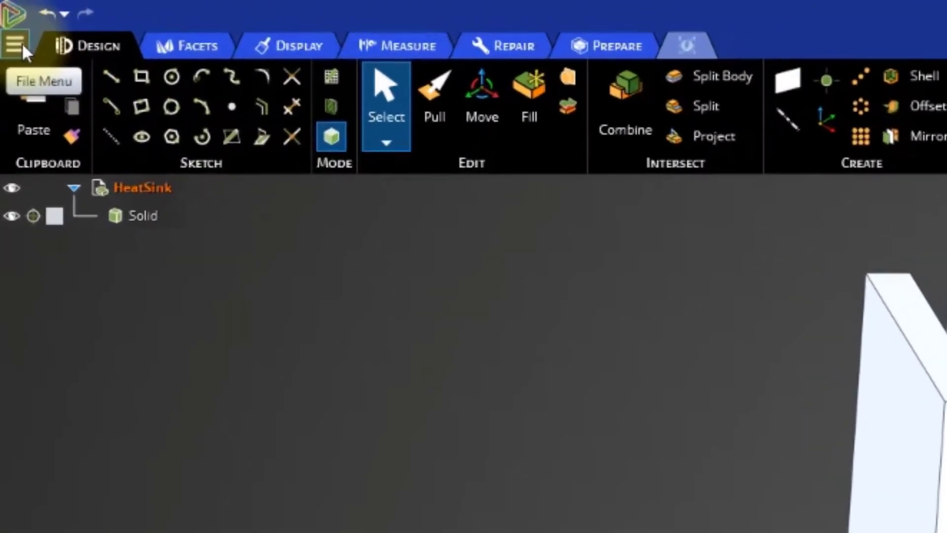
Step: Save the HeatSink design from the File menu
left_click(15, 45)
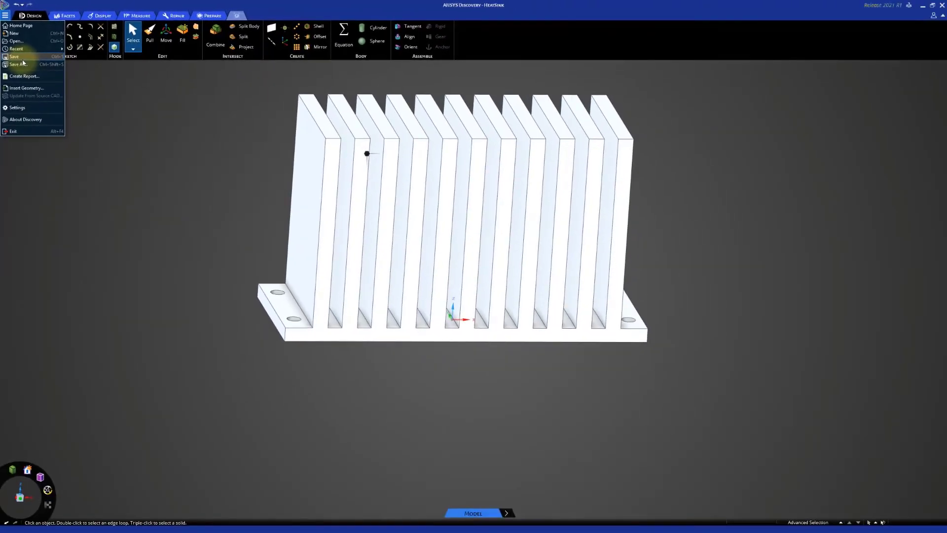
left_click(22, 59)
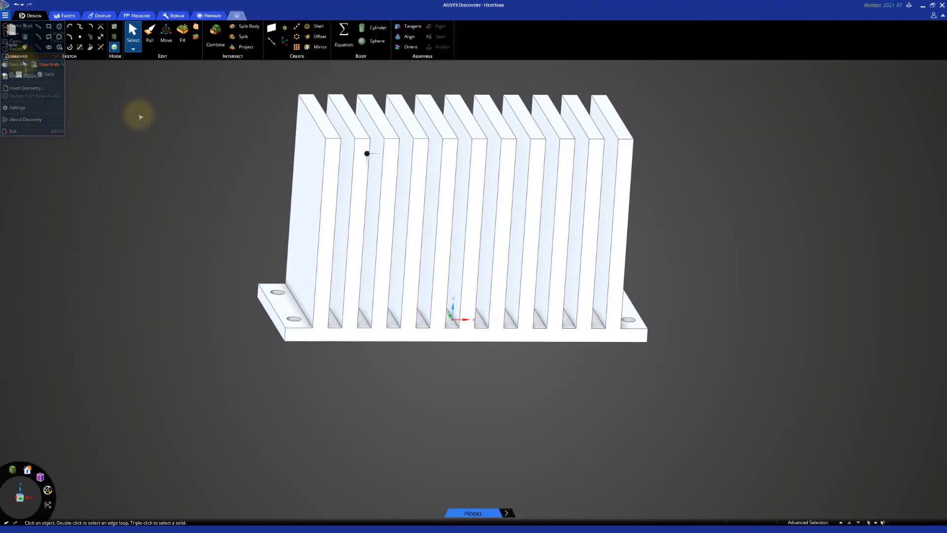